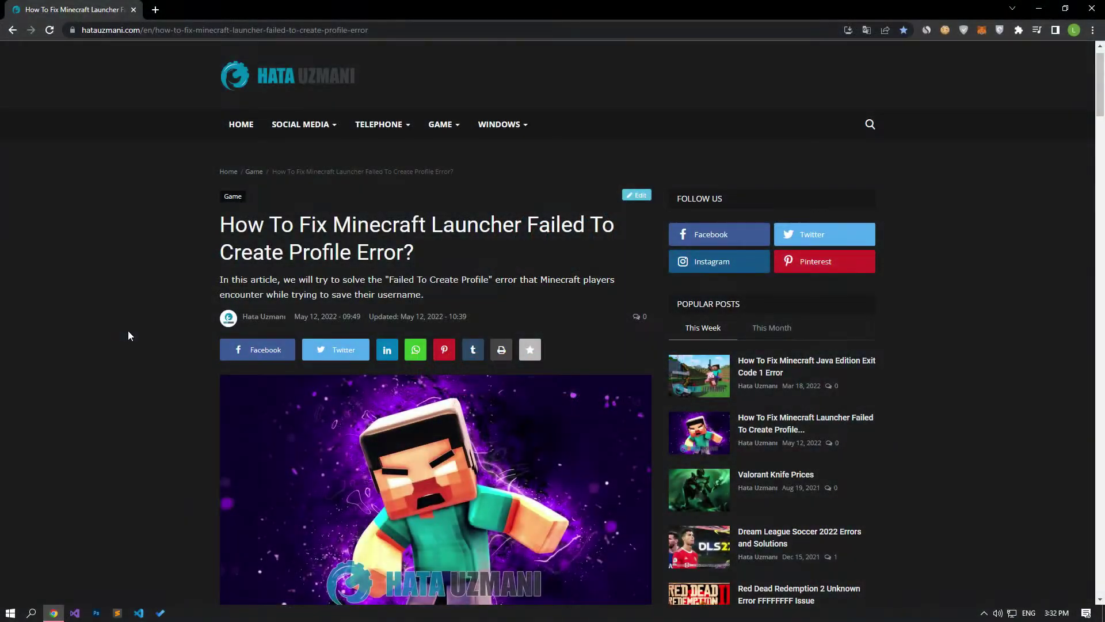
Scroll the fix article to step 1 and open its 'Click to login.' Xbox link in a new tab.
{"action": "scroll", "coordinate": [128, 330], "scroll_direction": "down", "scroll_amount": 15}
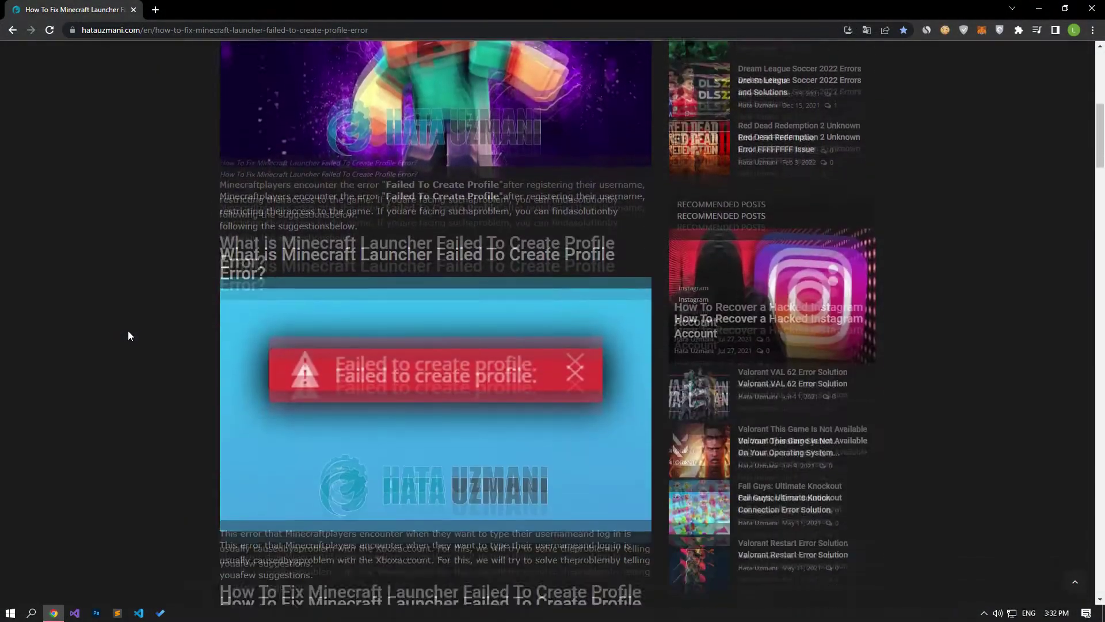
{"action": "scroll", "coordinate": [128, 331], "scroll_direction": "down", "scroll_amount": 4}
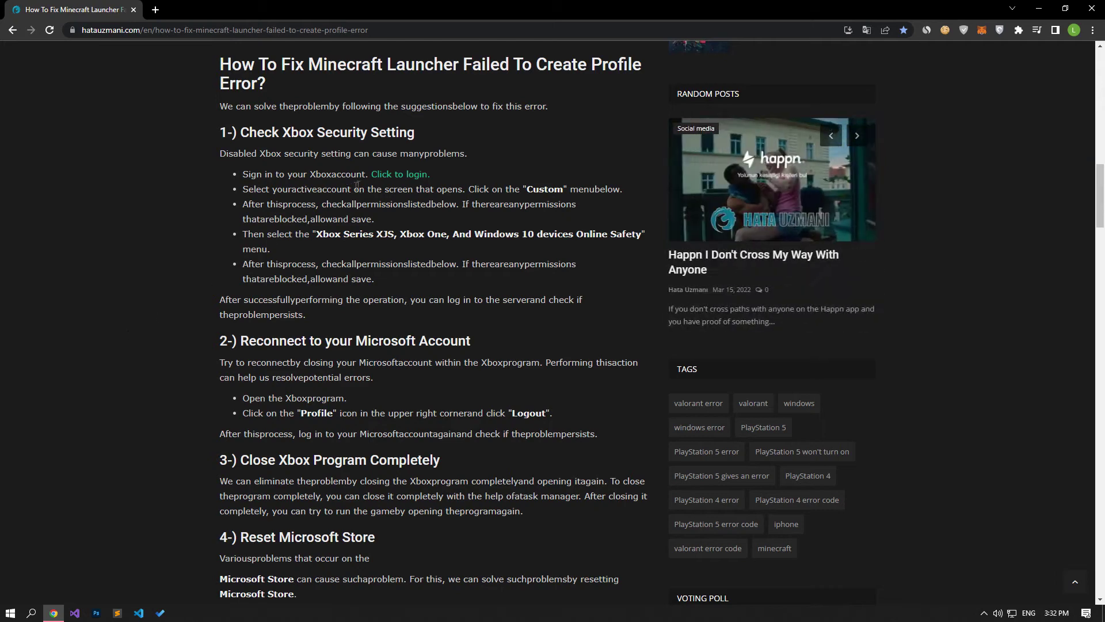
{"action": "left_click", "coordinate": [380, 173]}
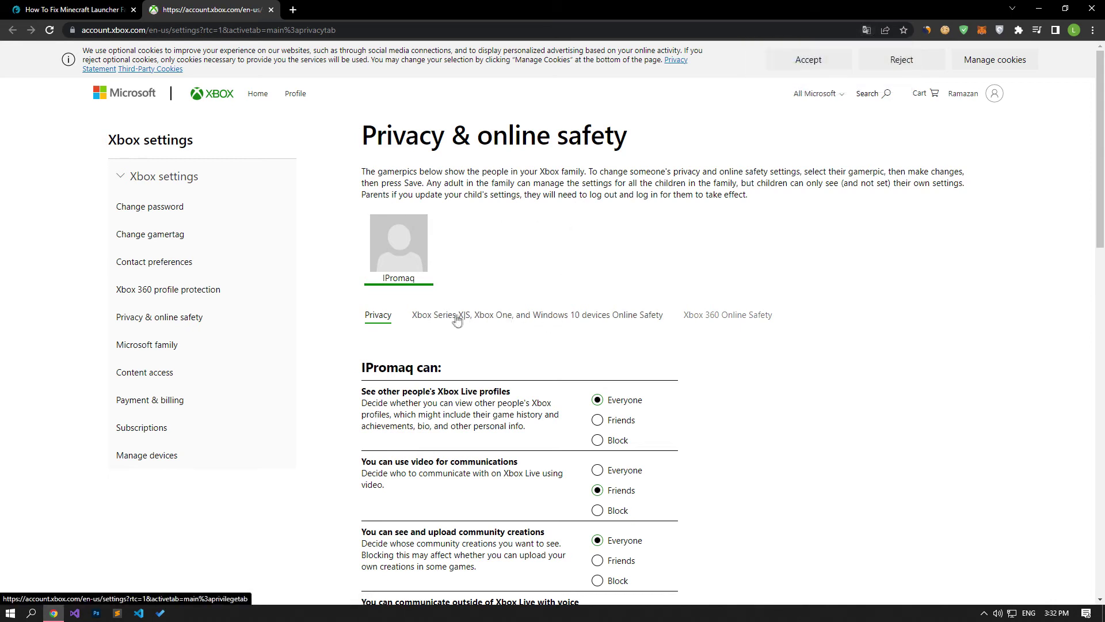
Submit the Xbox Series X|S, Xbox One and Windows 10 Online Safety permissions as Allow, then close the tab.
{"action": "left_click", "coordinate": [510, 321]}
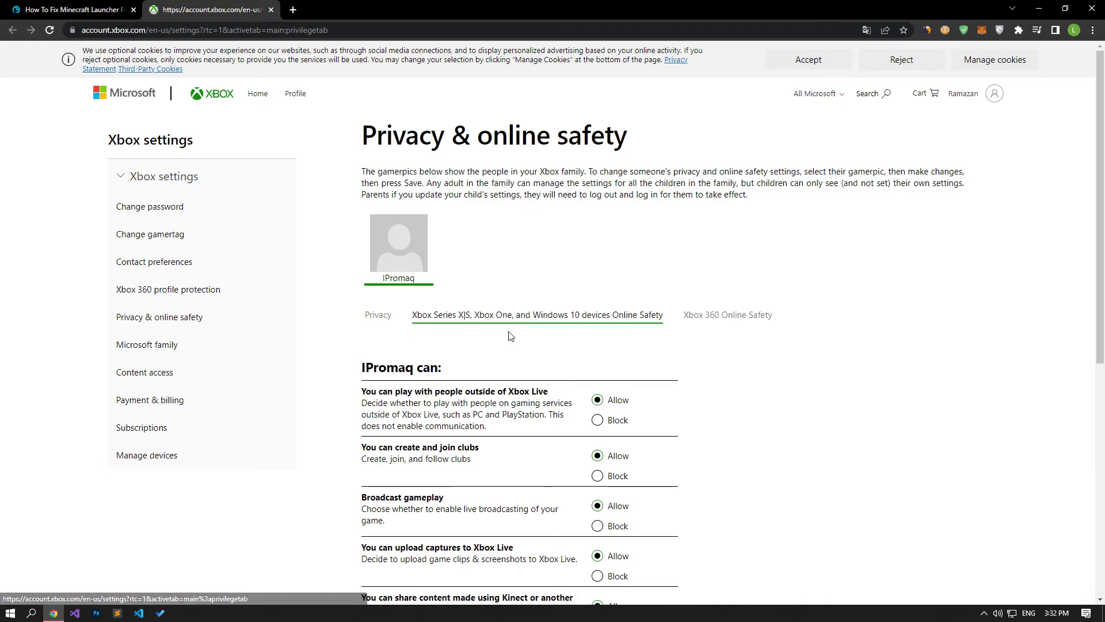
{"action": "scroll", "coordinate": [510, 335], "scroll_direction": "down", "scroll_amount": 2}
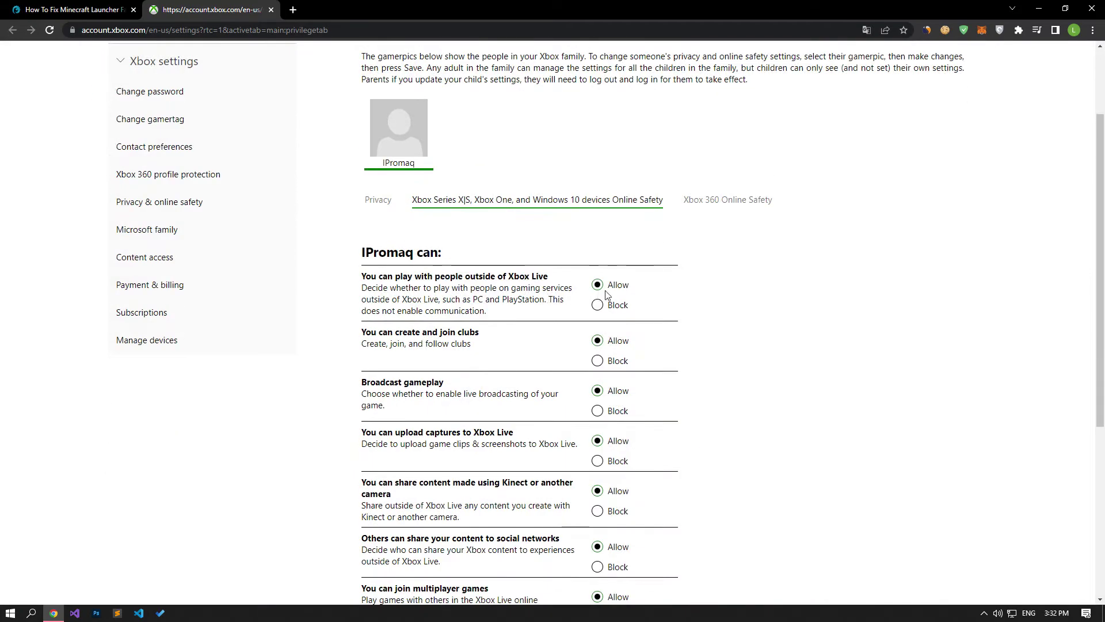
{"action": "scroll", "coordinate": [599, 342], "scroll_direction": "down", "scroll_amount": 2}
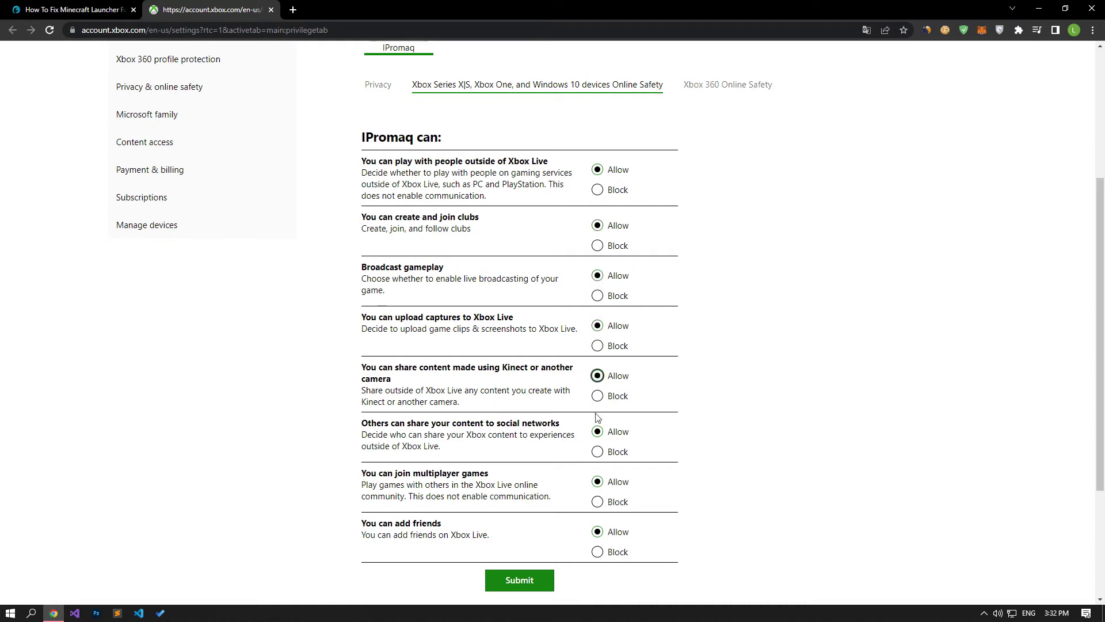
{"action": "left_click", "coordinate": [518, 580]}
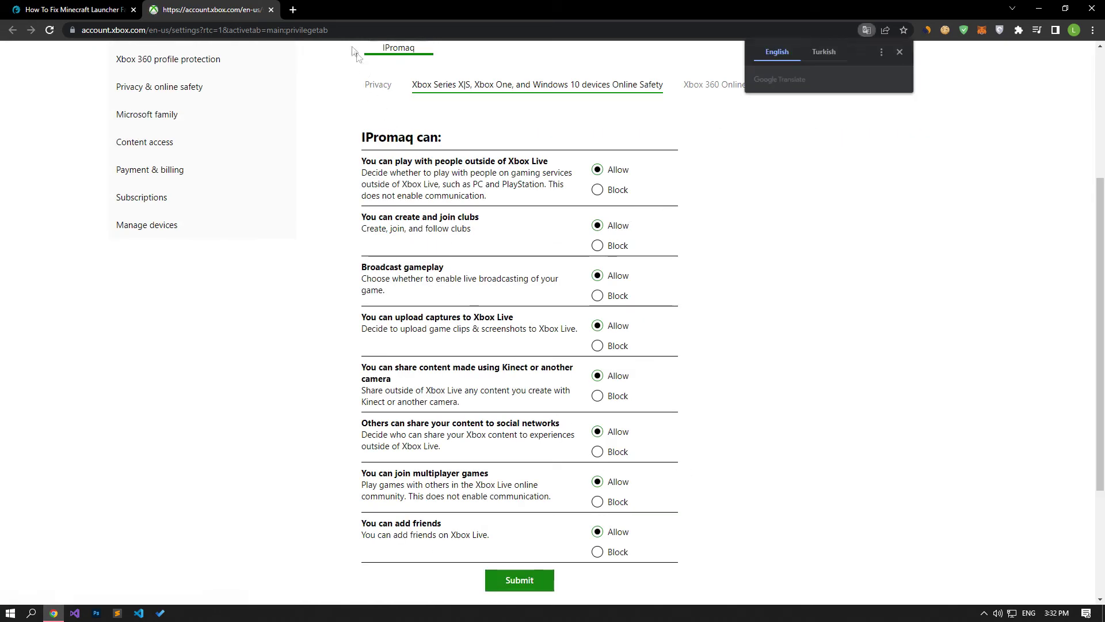
{"action": "left_click", "coordinate": [271, 10]}
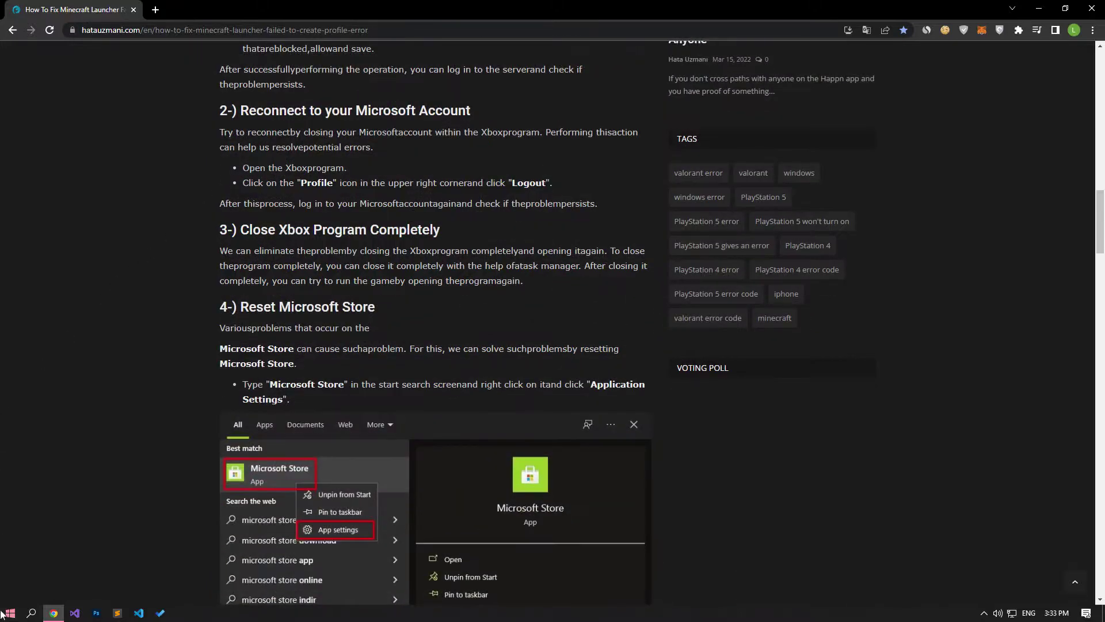
Launch Microsoft Store from a Start menu search for 'microsof'.
{"action": "left_click", "coordinate": [3, 614]}
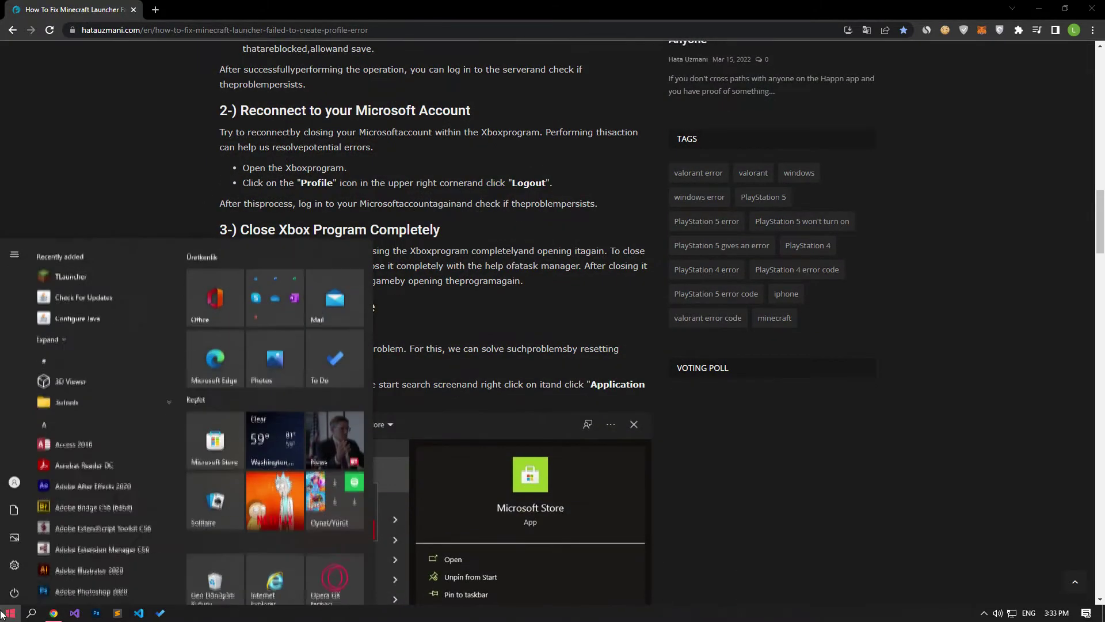
{"action": "type", "text": "microsof"}
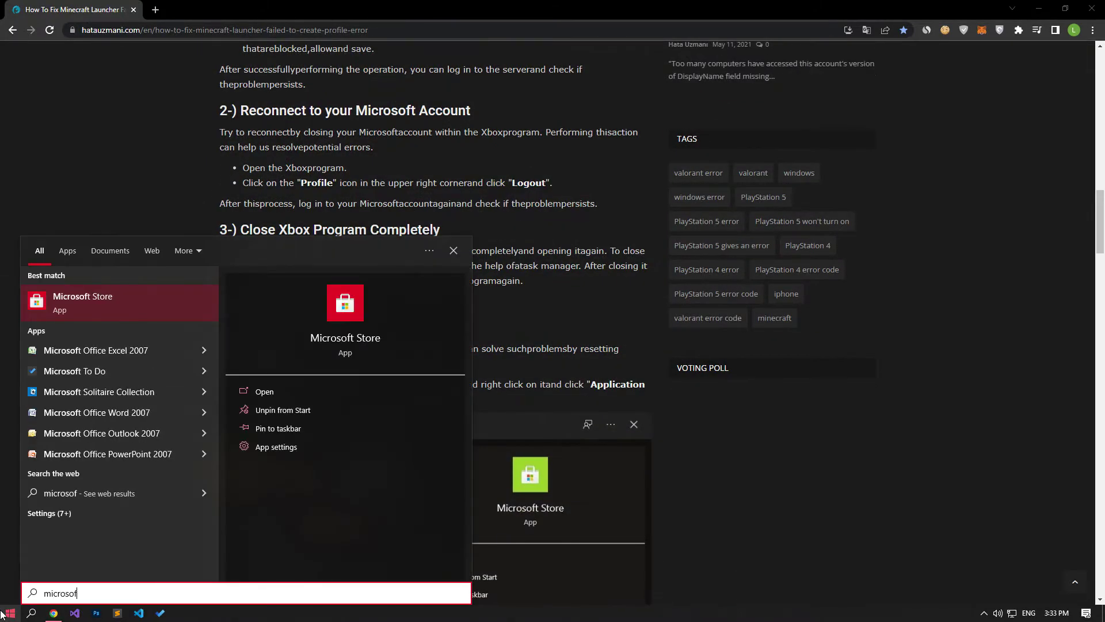
{"action": "left_click", "coordinate": [109, 299]}
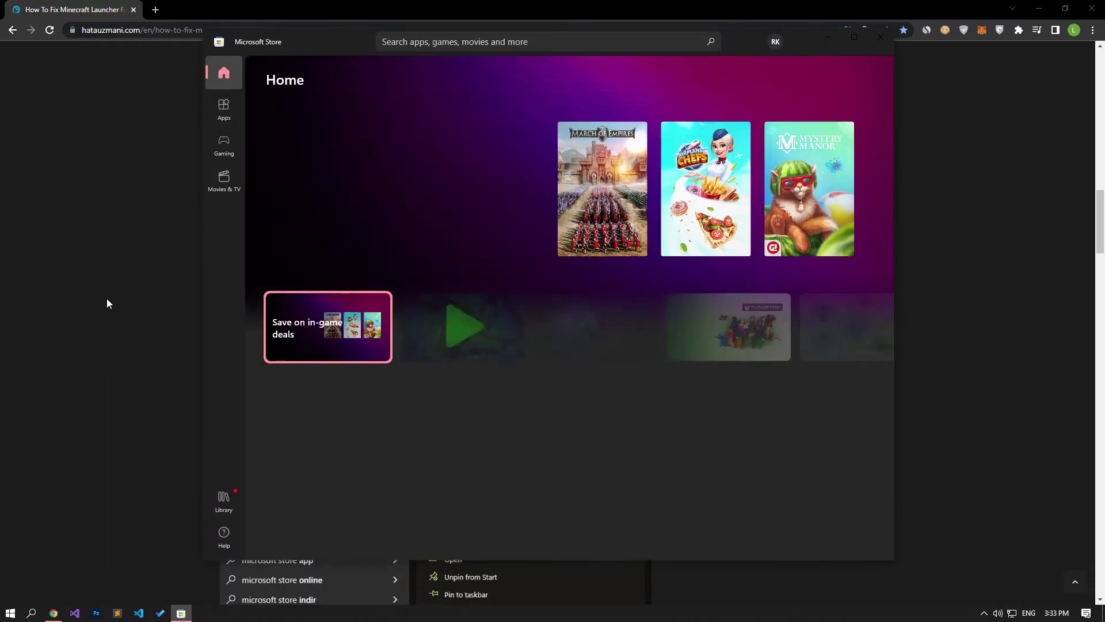
Check the Store account menu's sign-in, then return to the Chrome article.
{"action": "left_click", "coordinate": [776, 42]}
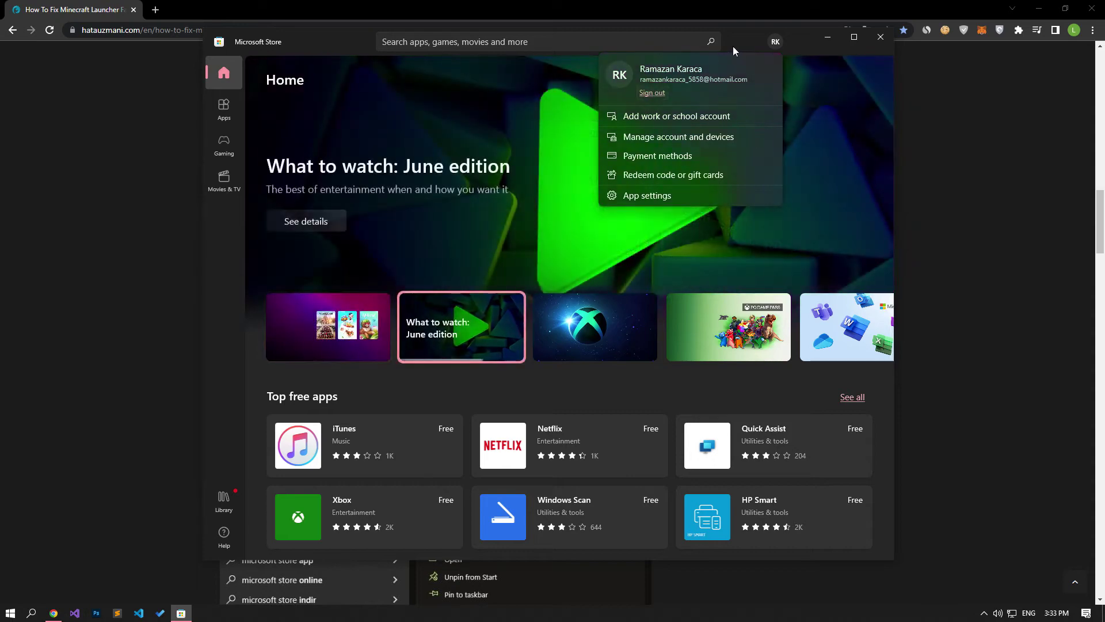
{"action": "left_click", "coordinate": [734, 46]}
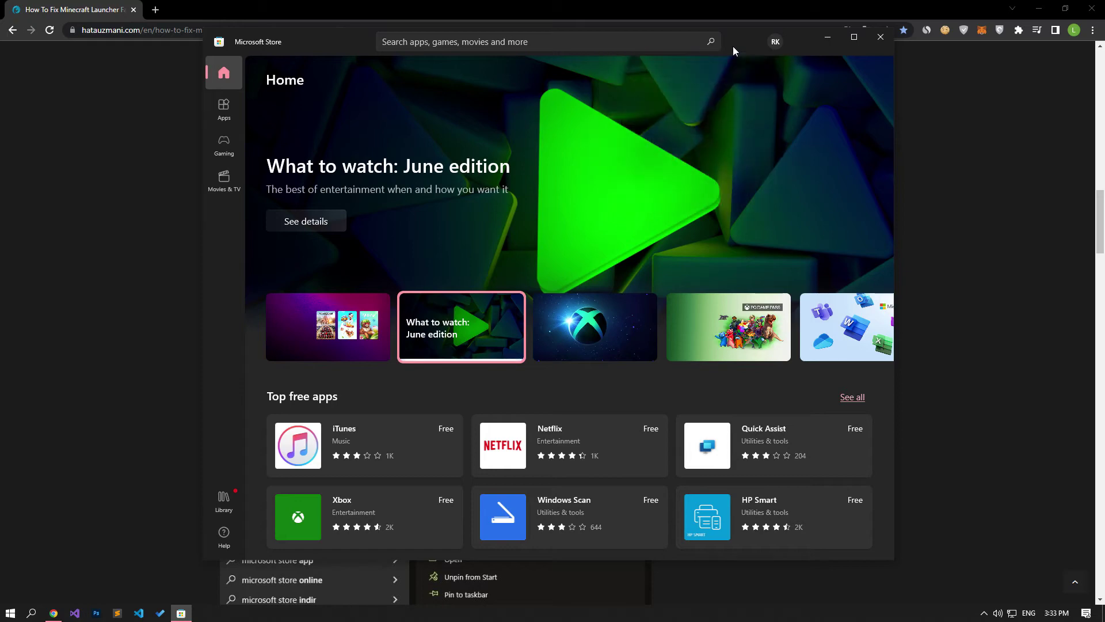
{"action": "left_click", "coordinate": [164, 243]}
{"action": "scroll", "coordinate": [163, 241], "scroll_direction": "down", "scroll_amount": 1}
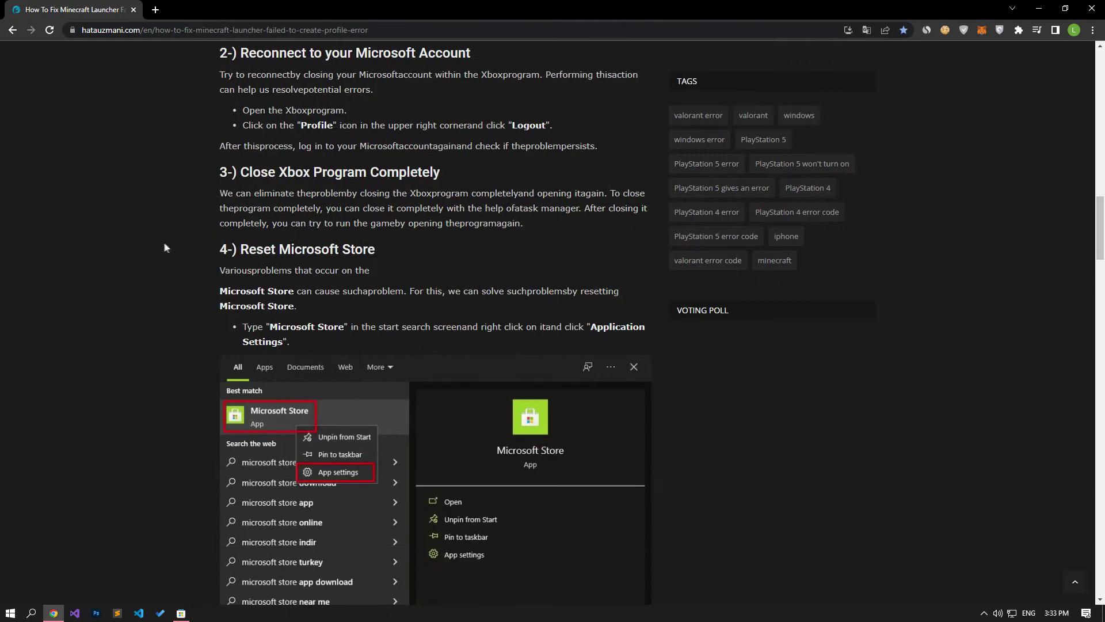
Search the Microsoft Store for 'xbox' and open the installed Xbox app.
{"action": "left_click", "coordinate": [10, 613]}
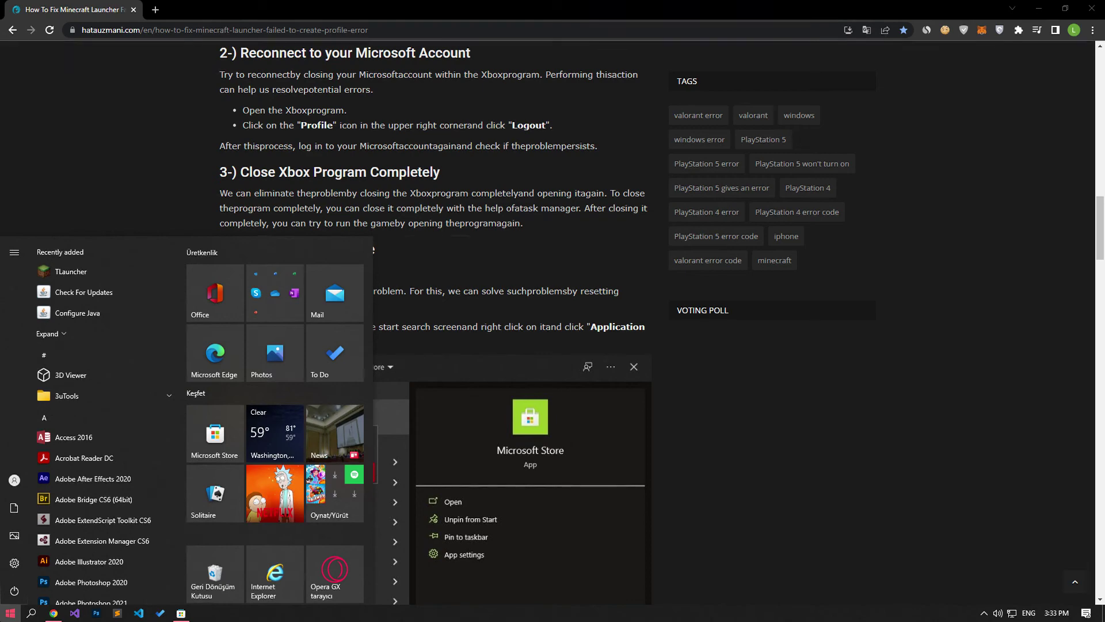
{"action": "type", "text": "xbox Game Bar"}
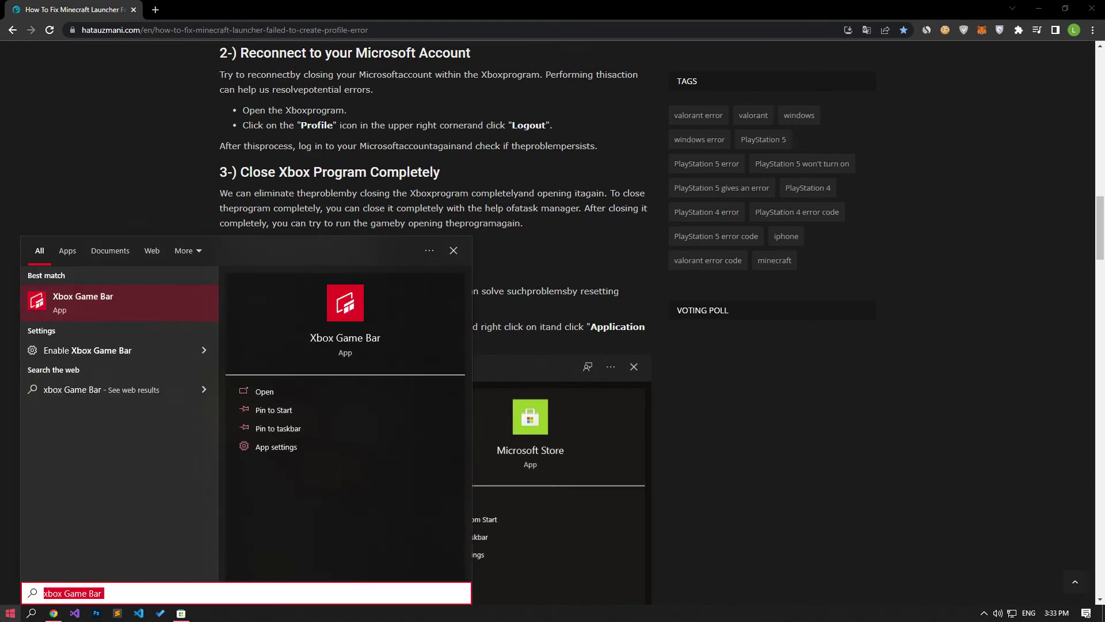
{"action": "left_click", "coordinate": [181, 612]}
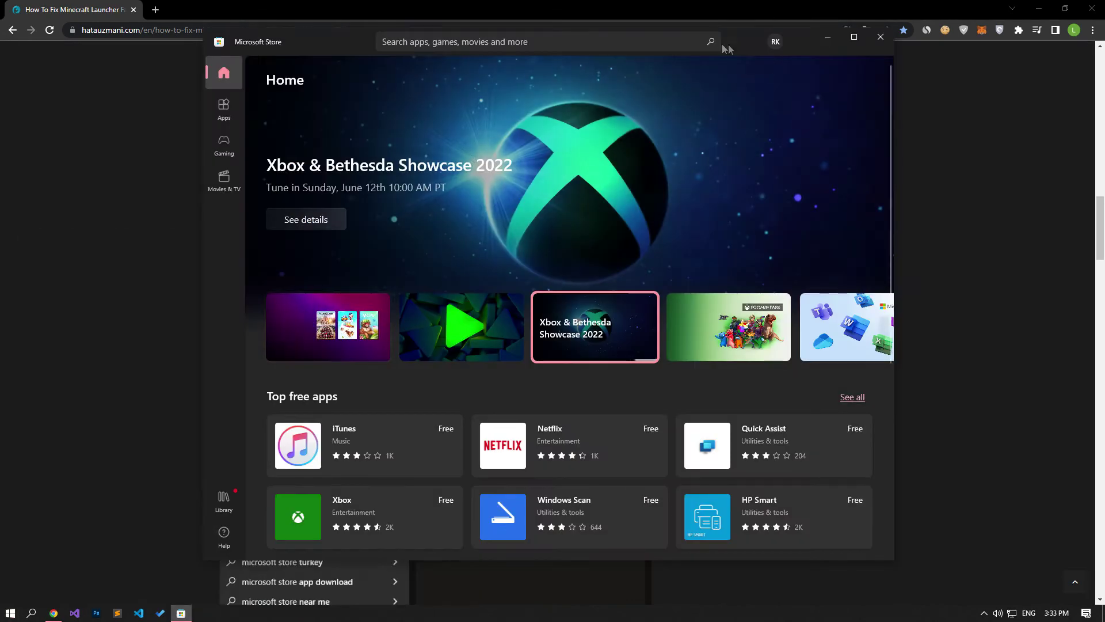
{"action": "left_click", "coordinate": [680, 42]}
{"action": "type", "text": "x"}
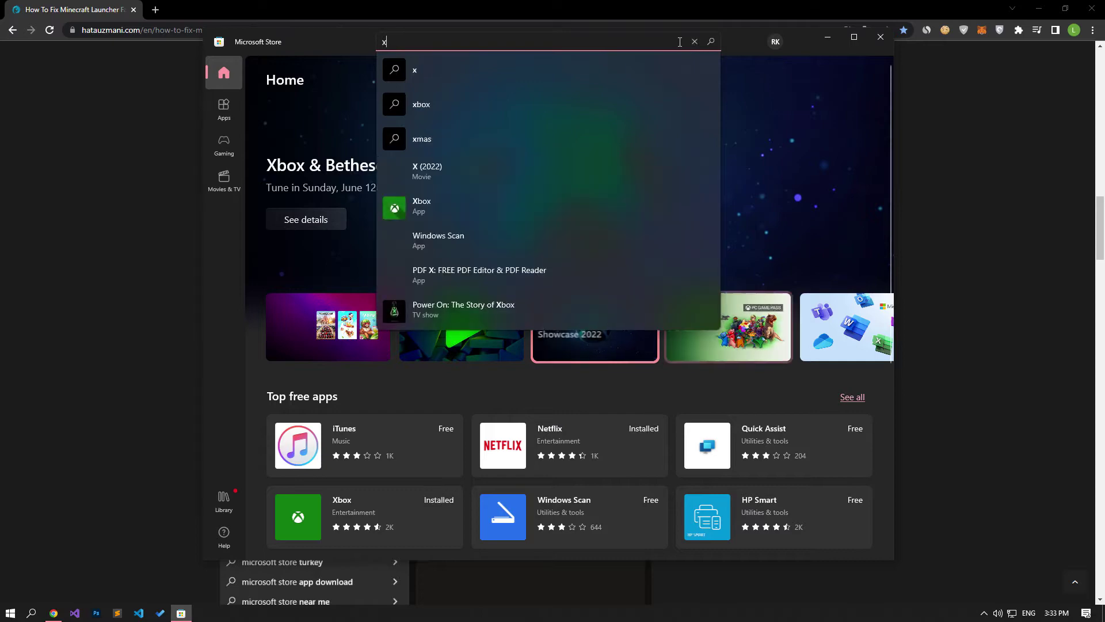
{"action": "left_click", "coordinate": [484, 111]}
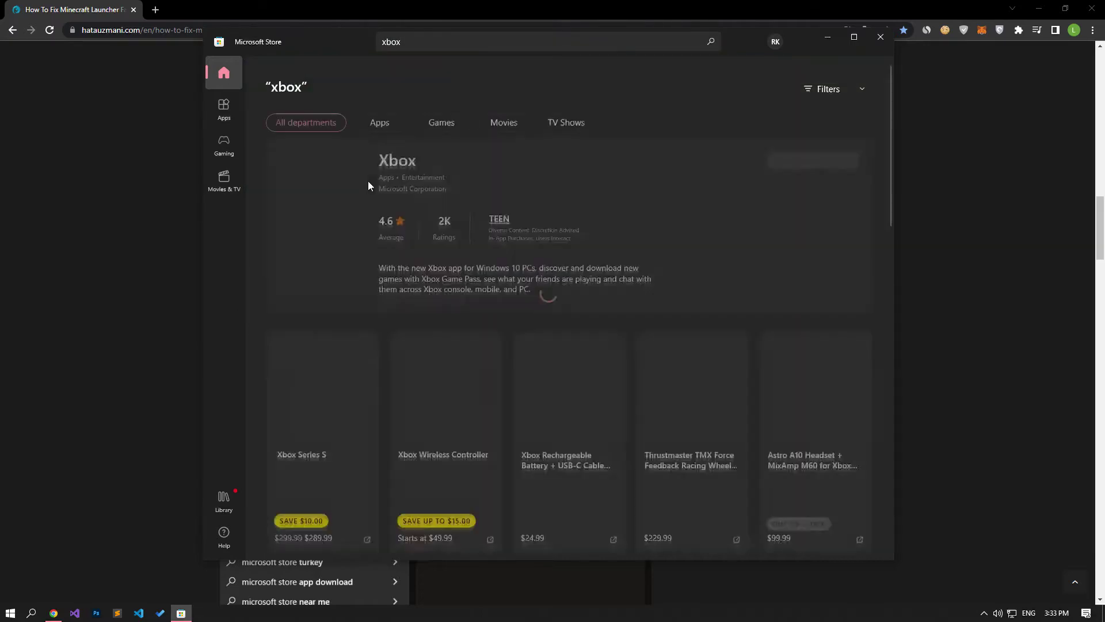
{"action": "left_click", "coordinate": [786, 178]}
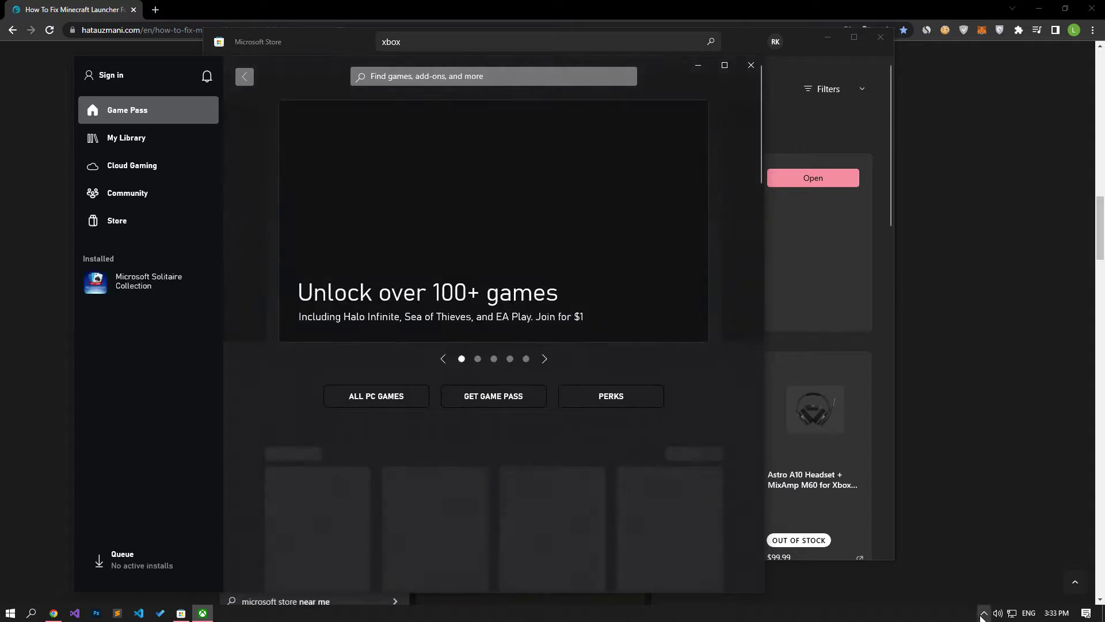
Quit the Xbox app from its notification-area icon and minimize the Store.
{"action": "left_click", "coordinate": [984, 613]}
{"action": "right_click", "coordinate": [985, 592]}
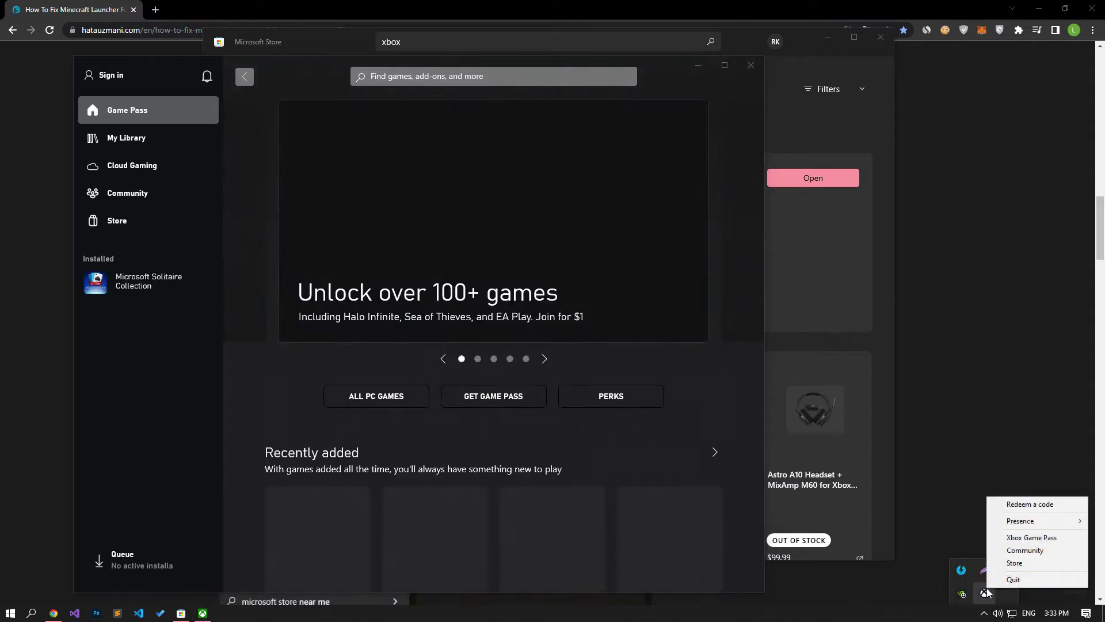
{"action": "left_click", "coordinate": [1012, 579]}
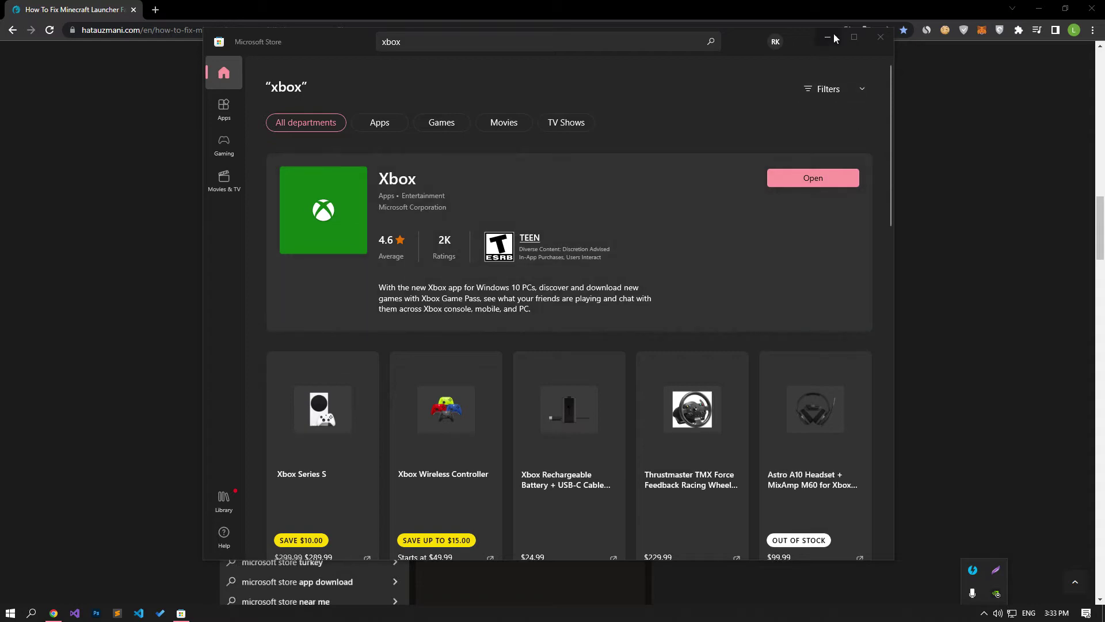
{"action": "left_click", "coordinate": [833, 38]}
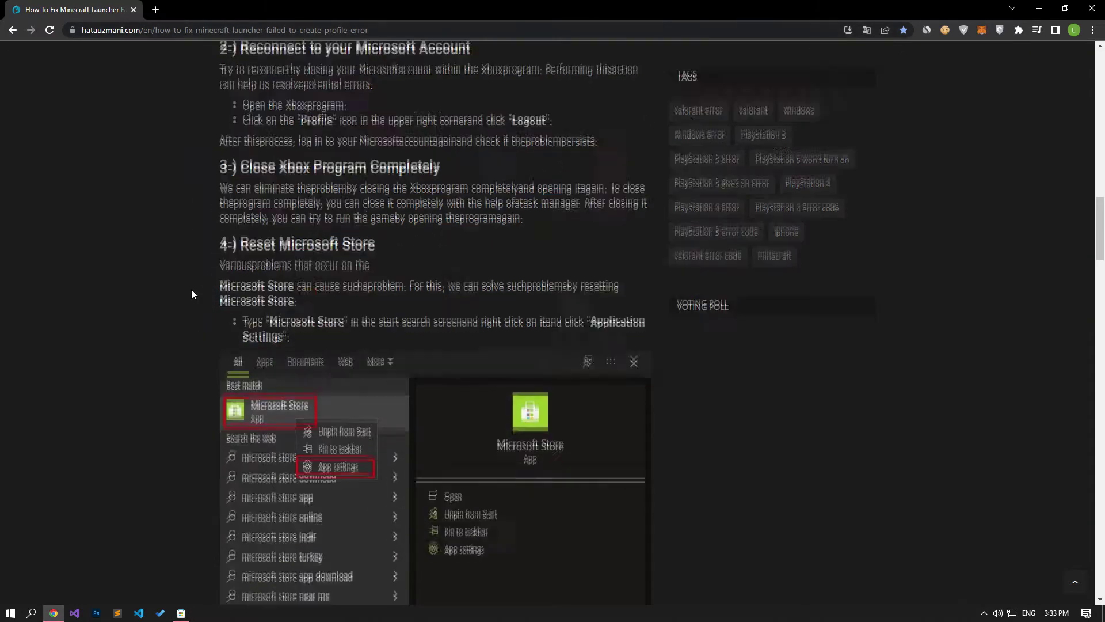
Open Microsoft Store's App settings from a Start search and close the running Store window.
{"action": "scroll", "coordinate": [191, 293], "scroll_direction": "down", "scroll_amount": 3}
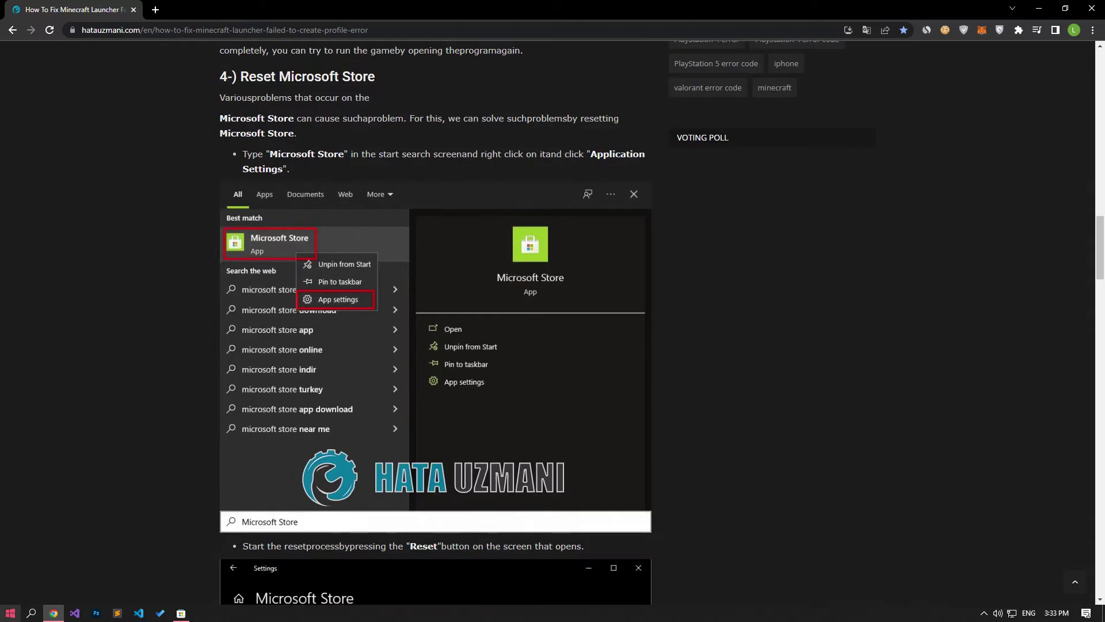
{"action": "key", "text": "super"}
{"action": "type", "text": "microsoft"}
{"action": "right_click", "coordinate": [92, 312]}
{"action": "left_click", "coordinate": [117, 356]}
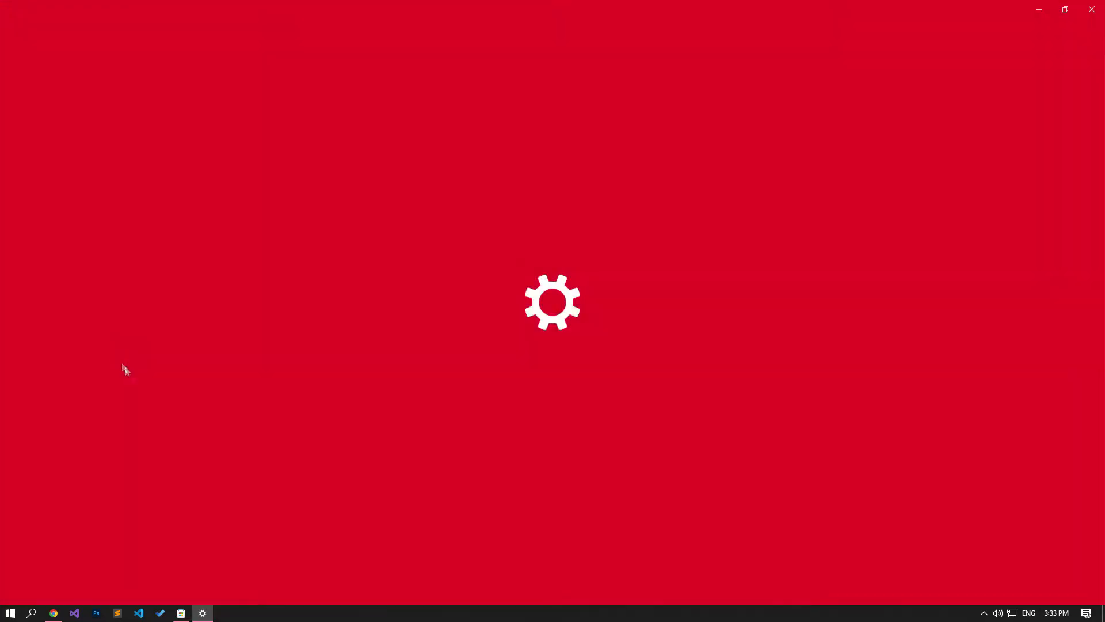
{"action": "left_click", "coordinate": [182, 613]}
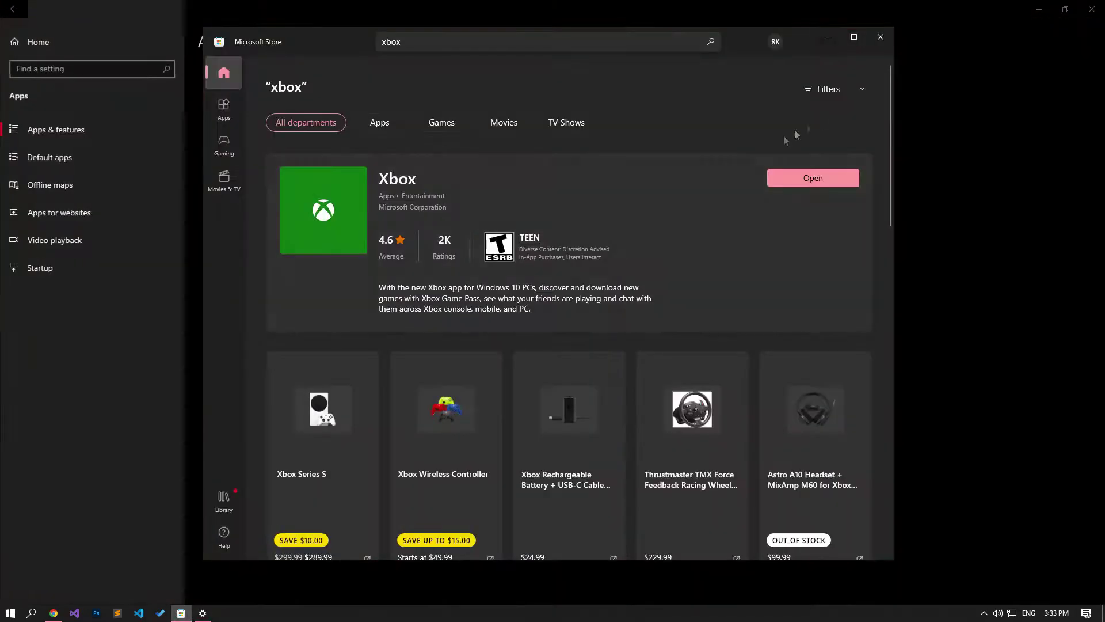
{"action": "left_click", "coordinate": [881, 37]}
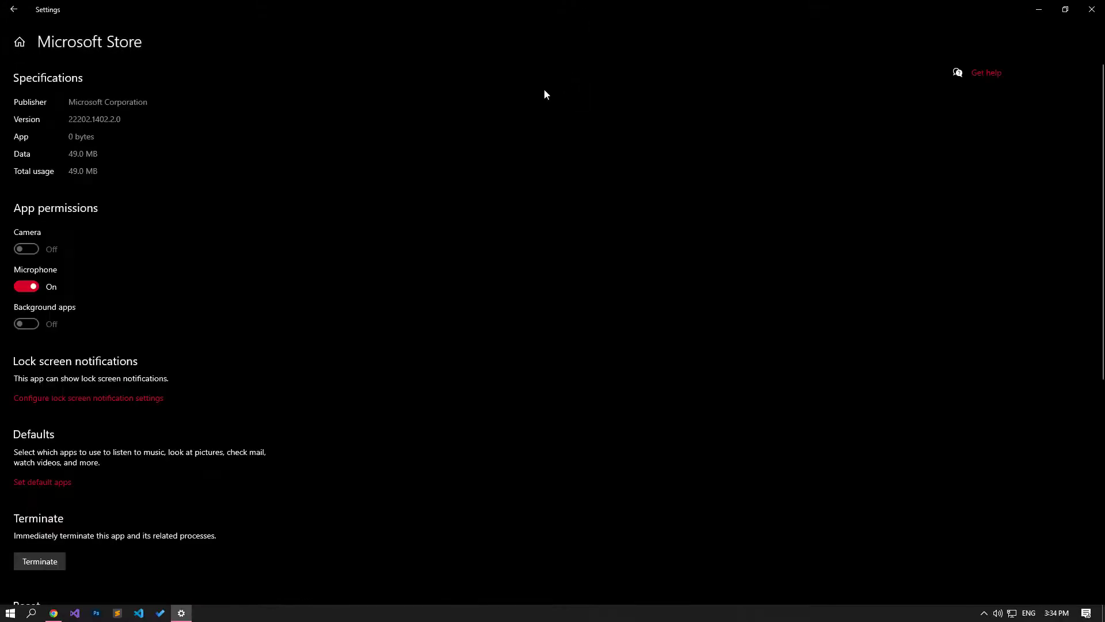
Repair Microsoft Store, then reset it with confirmation, and close Settings.
{"action": "scroll", "coordinate": [439, 209], "scroll_direction": "down", "scroll_amount": 5}
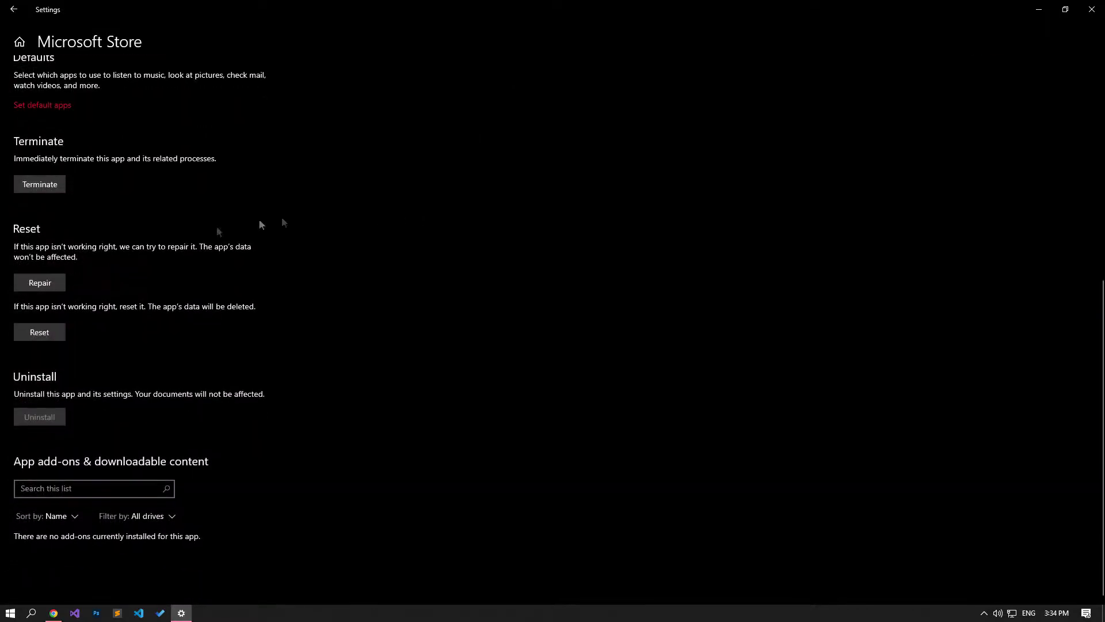
{"action": "left_click", "coordinate": [42, 284]}
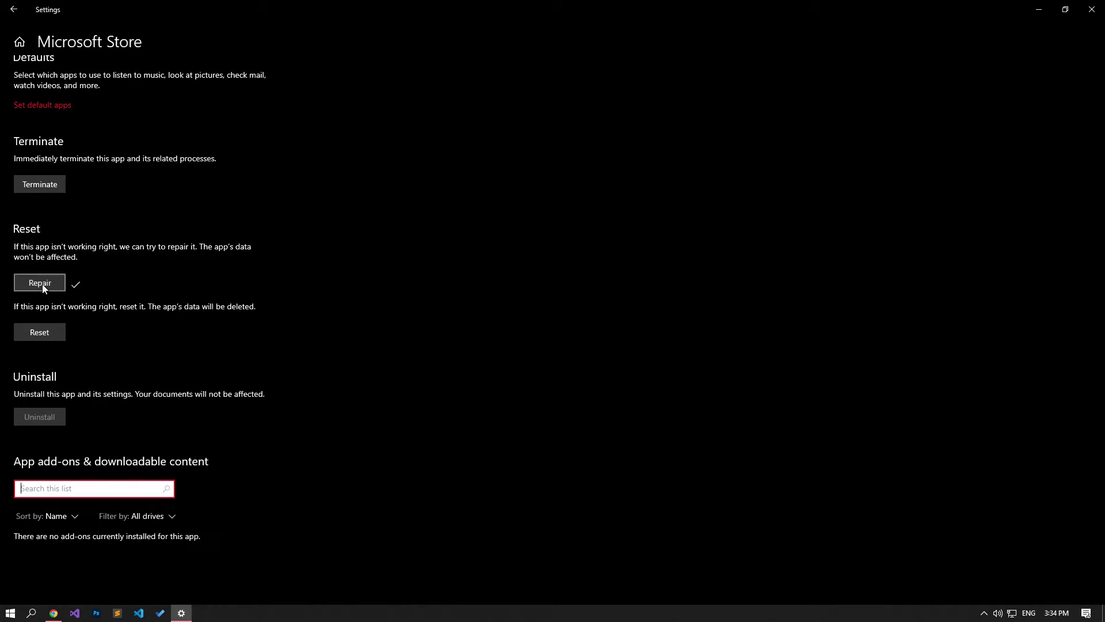
{"action": "left_click", "coordinate": [46, 337]}
{"action": "left_click", "coordinate": [134, 304]}
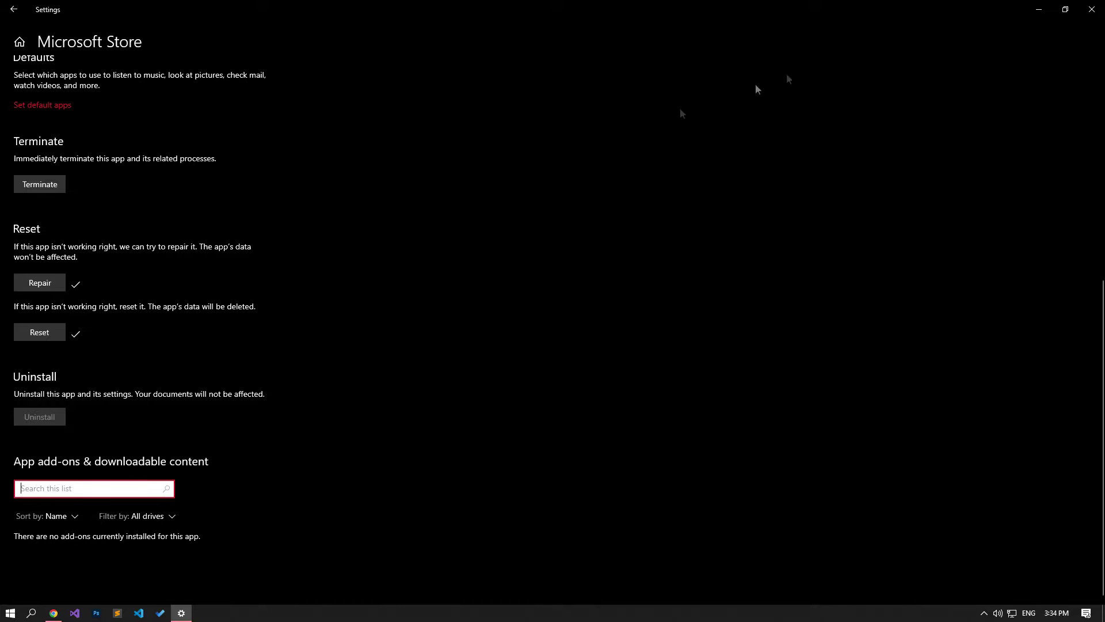
{"action": "left_click", "coordinate": [1092, 9]}
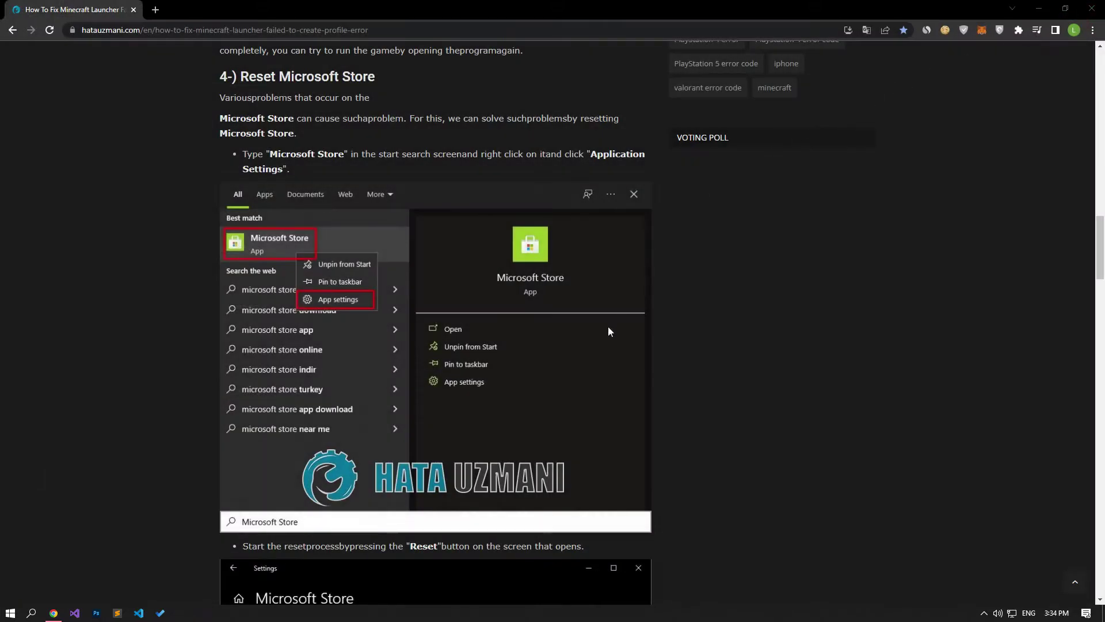
Scroll the article to step 5 and open Xbox Game Bar's App settings via a 'xbox game' Start search.
{"action": "scroll", "coordinate": [607, 327], "scroll_direction": "down", "scroll_amount": 13}
{"action": "scroll", "coordinate": [609, 332], "scroll_direction": "down", "scroll_amount": 2}
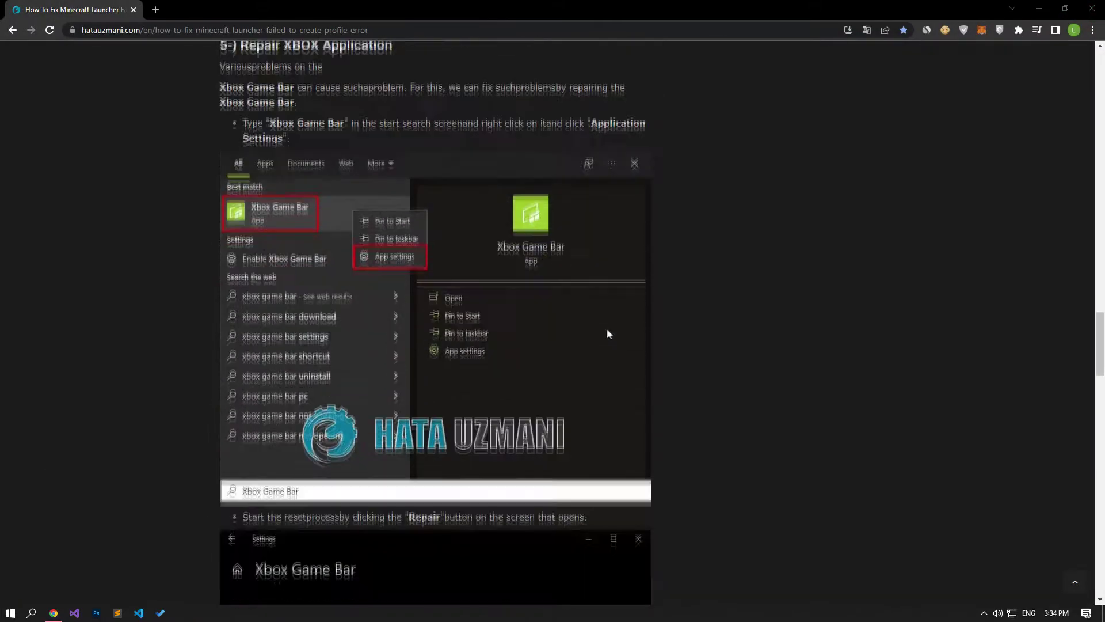
{"action": "left_click", "coordinate": [9, 613]}
{"action": "type", "text": "xbox game"}
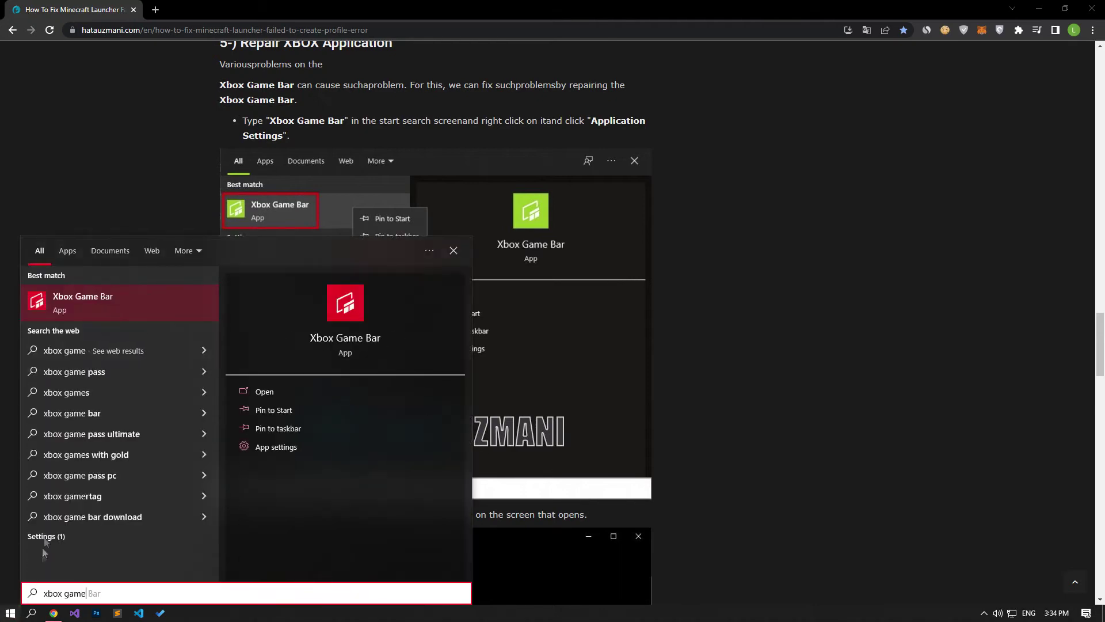
{"action": "right_click", "coordinate": [85, 313]}
{"action": "left_click", "coordinate": [108, 358]}
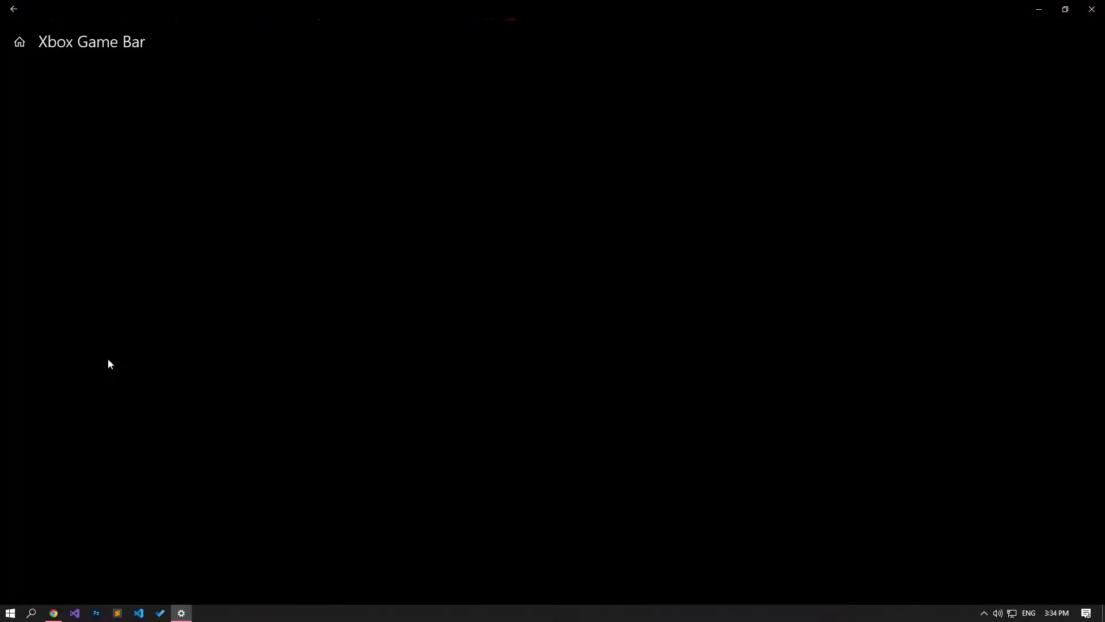
{"action": "scroll", "coordinate": [108, 360], "scroll_direction": "down", "scroll_amount": 5}
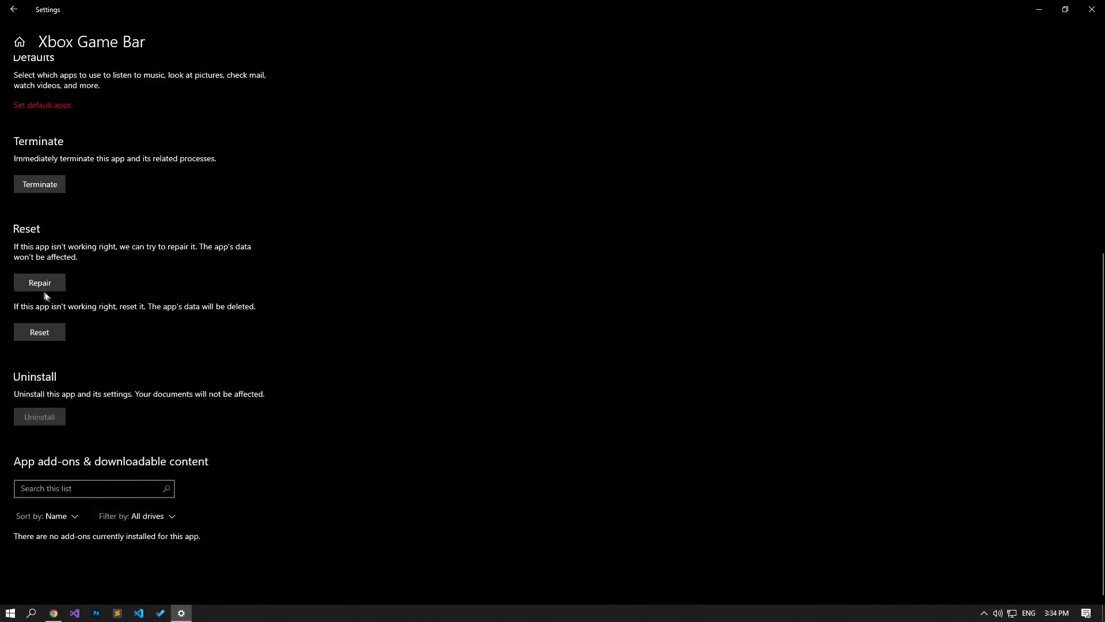
Repair Xbox Game Bar, then reset it and confirm the Reset flyout.
{"action": "left_click", "coordinate": [39, 285]}
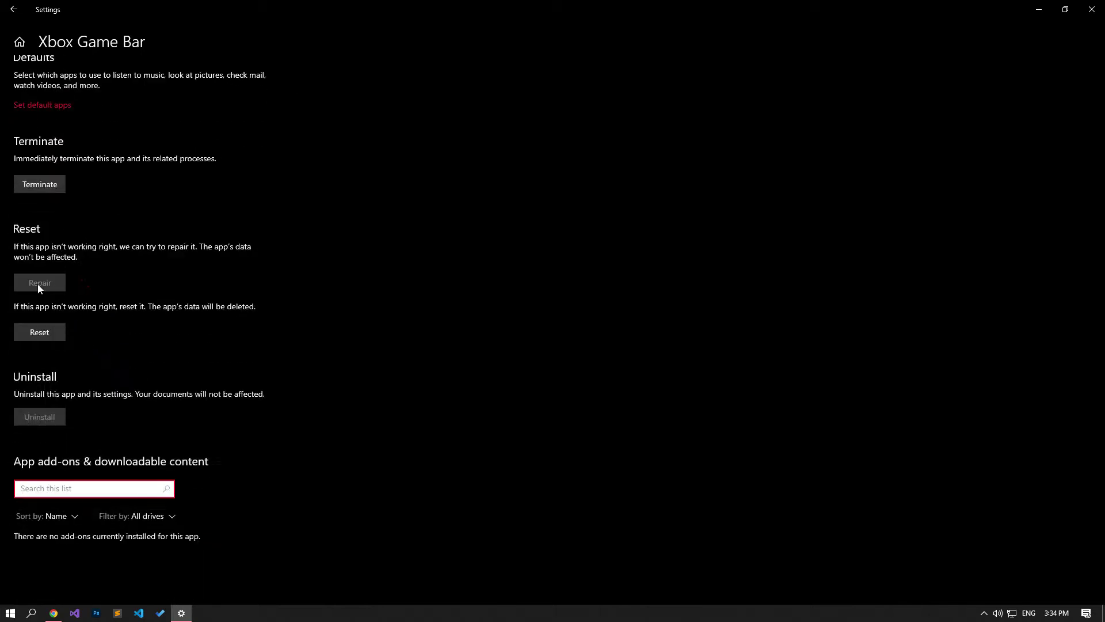
{"action": "left_click", "coordinate": [56, 332]}
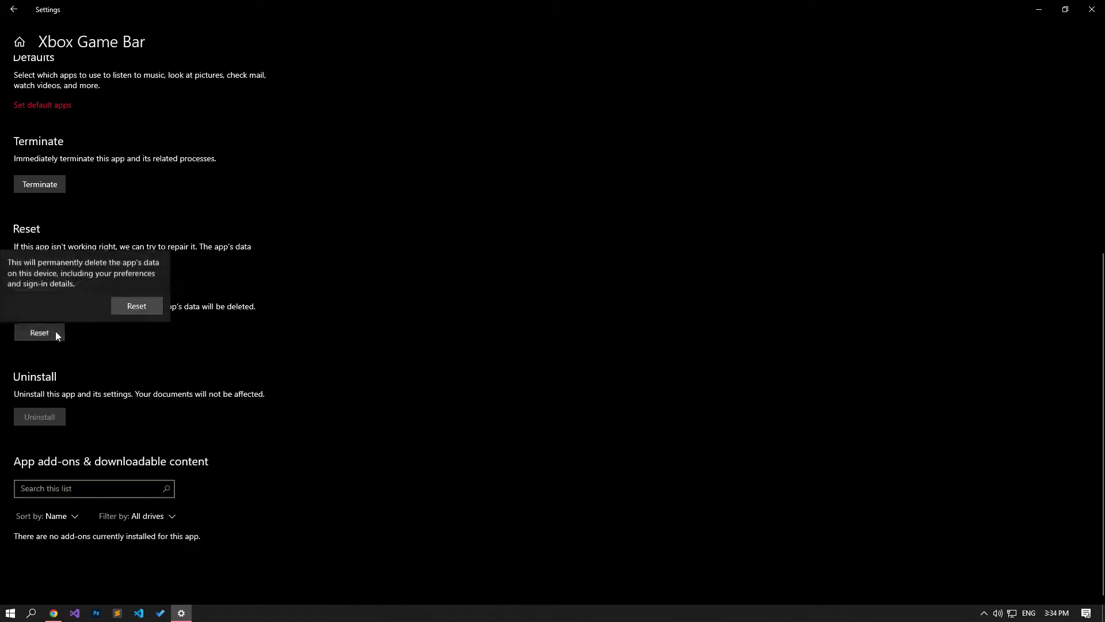
{"action": "left_click", "coordinate": [137, 302]}
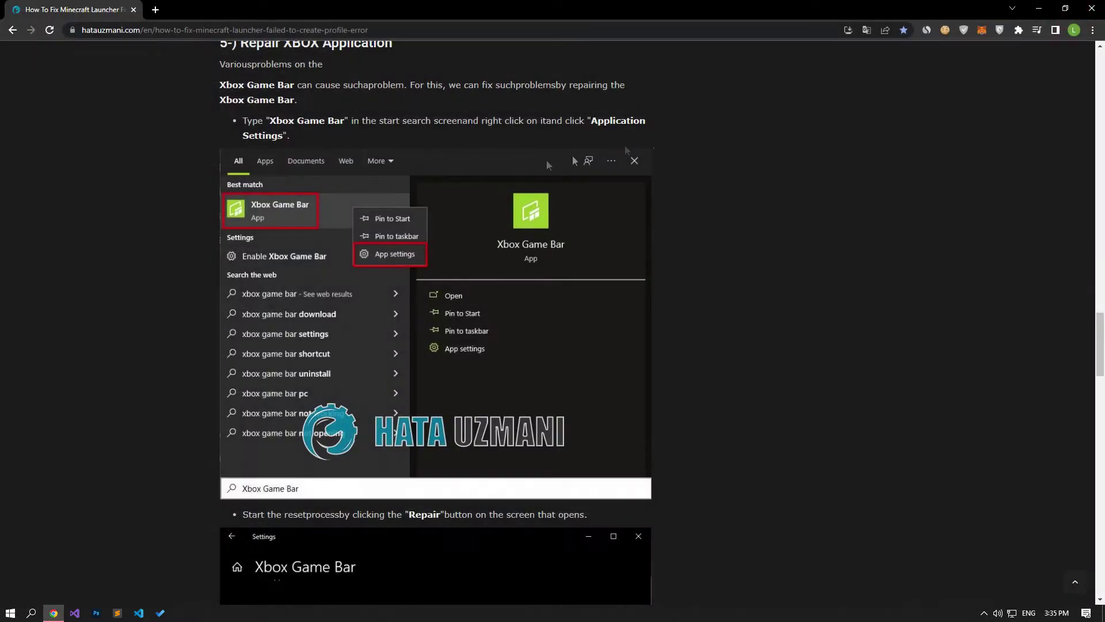
Launch Microsoft Store from a Start search for 'microsoft'.
{"action": "scroll", "coordinate": [118, 292], "scroll_direction": "down", "scroll_amount": 10}
{"action": "scroll", "coordinate": [119, 292], "scroll_direction": "up", "scroll_amount": 2}
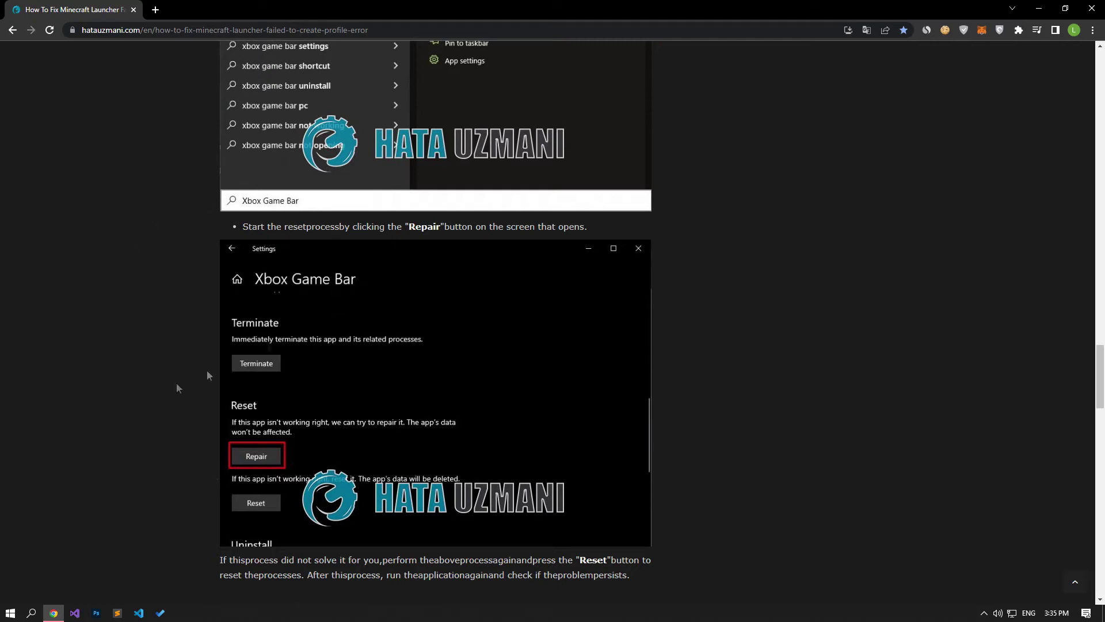
{"action": "left_click", "coordinate": [11, 612]}
{"action": "type", "text": "microsoft"}
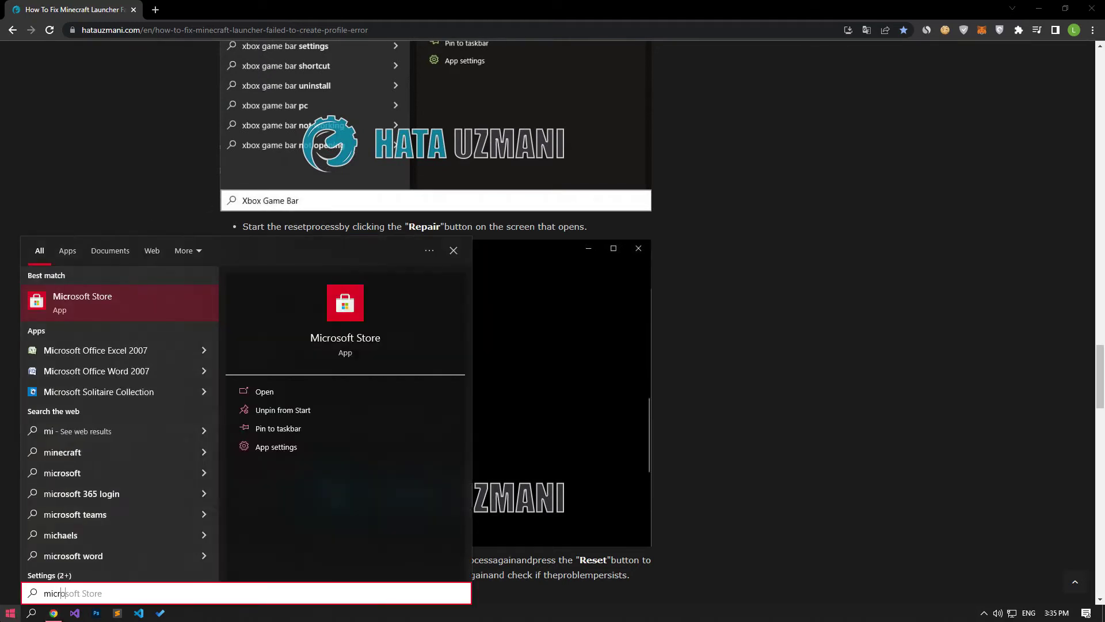
{"action": "left_click", "coordinate": [96, 304]}
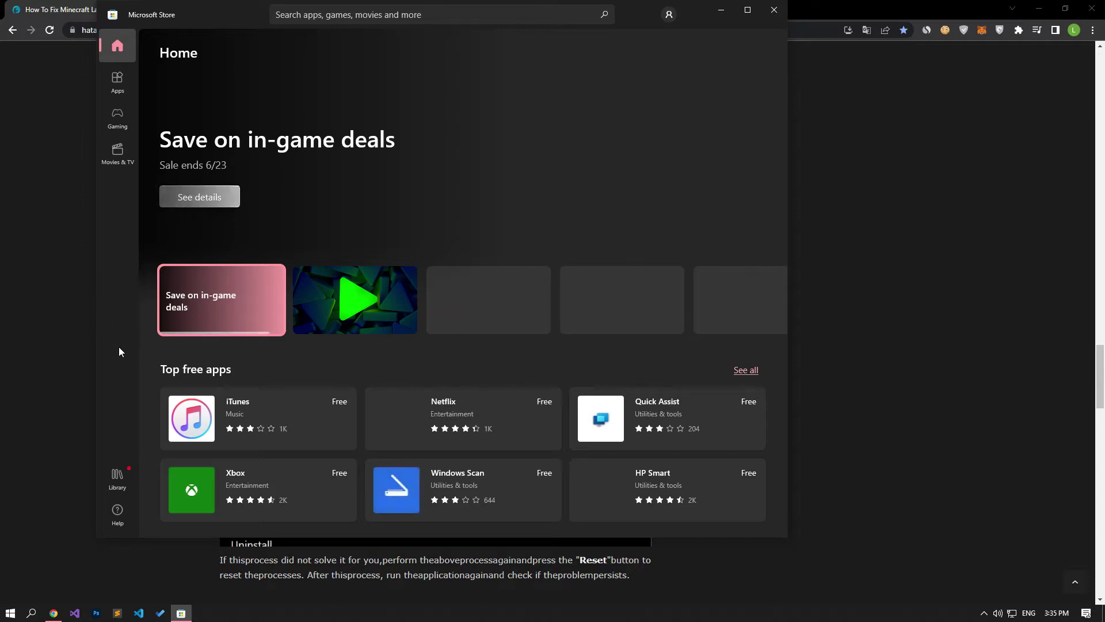
Review the Store Library's recently modified apps, then close the Store.
{"action": "left_click", "coordinate": [118, 476]}
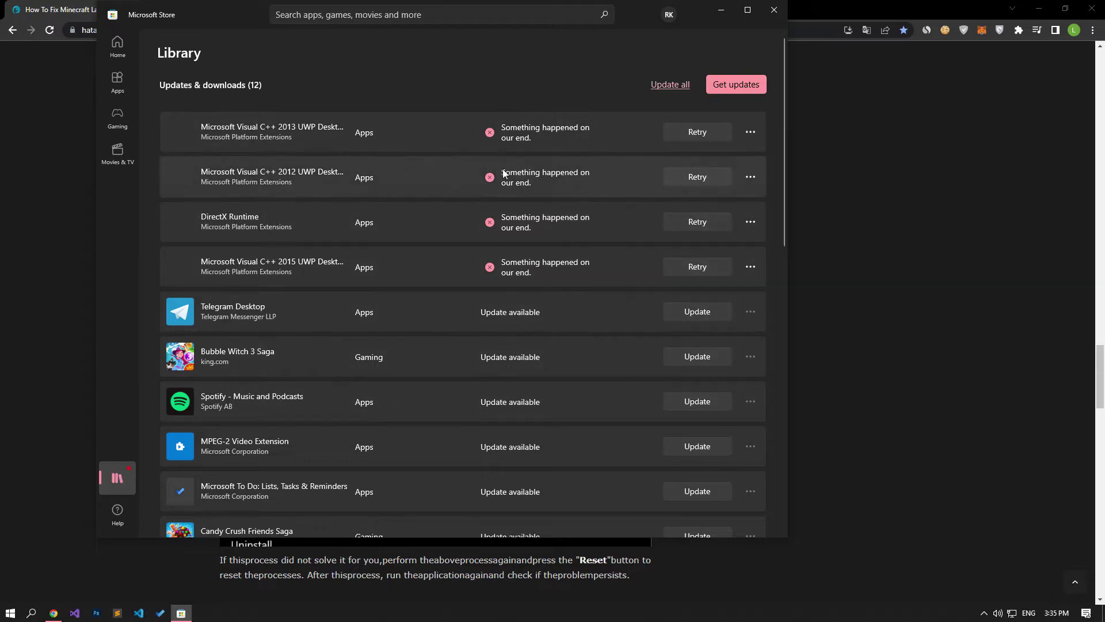
{"action": "scroll", "coordinate": [504, 175], "scroll_direction": "down", "scroll_amount": 8}
{"action": "scroll", "coordinate": [216, 309], "scroll_direction": "down", "scroll_amount": 2}
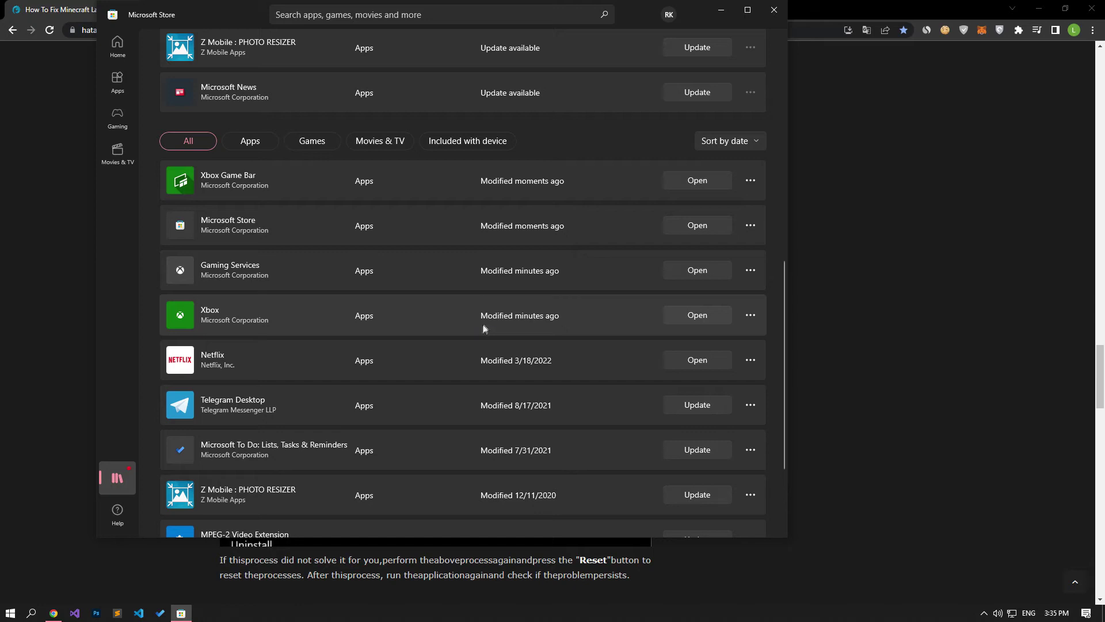
{"action": "left_click", "coordinate": [773, 10]}
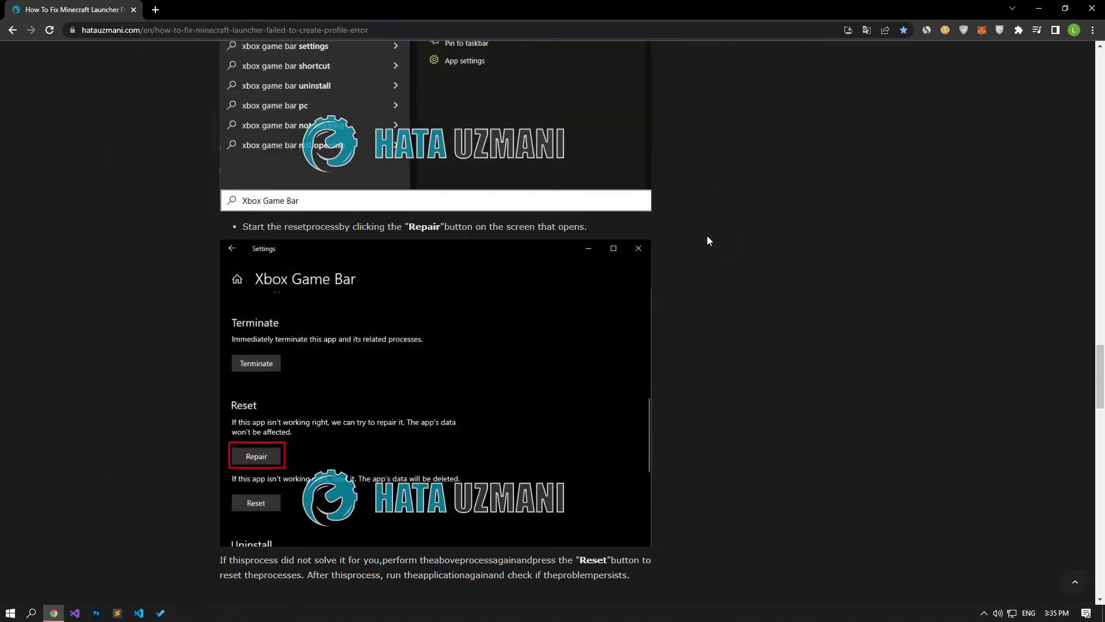
Open the Microsoft.WindowsStore LocalCache folder through the Run dialog.
{"action": "key", "text": "super"}
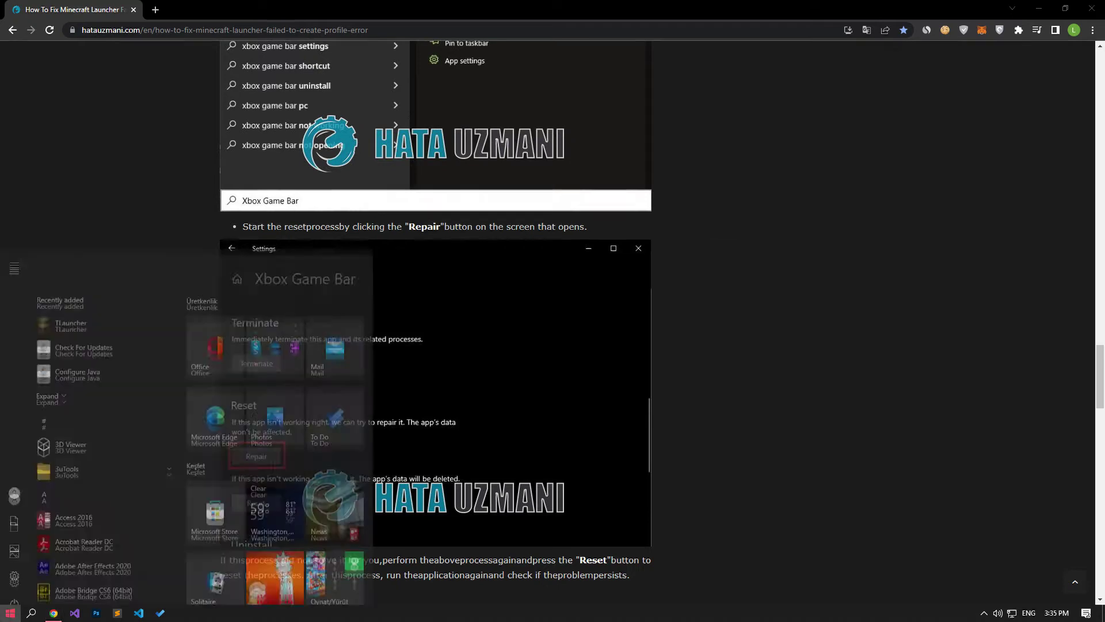
{"action": "type", "text": "run"}
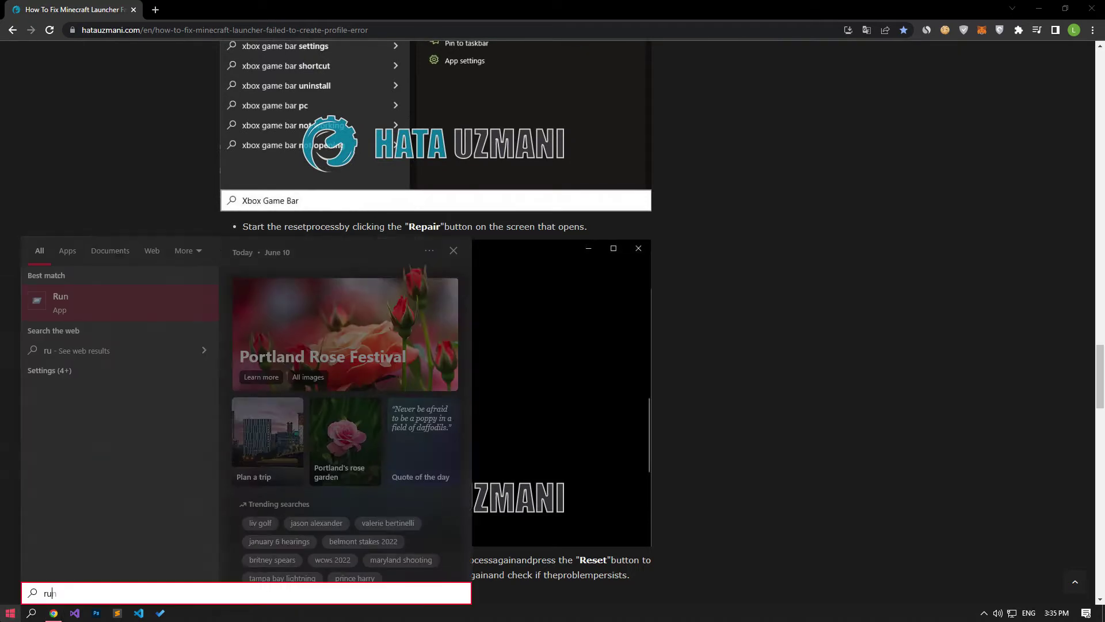
{"action": "left_click", "coordinate": [96, 313]}
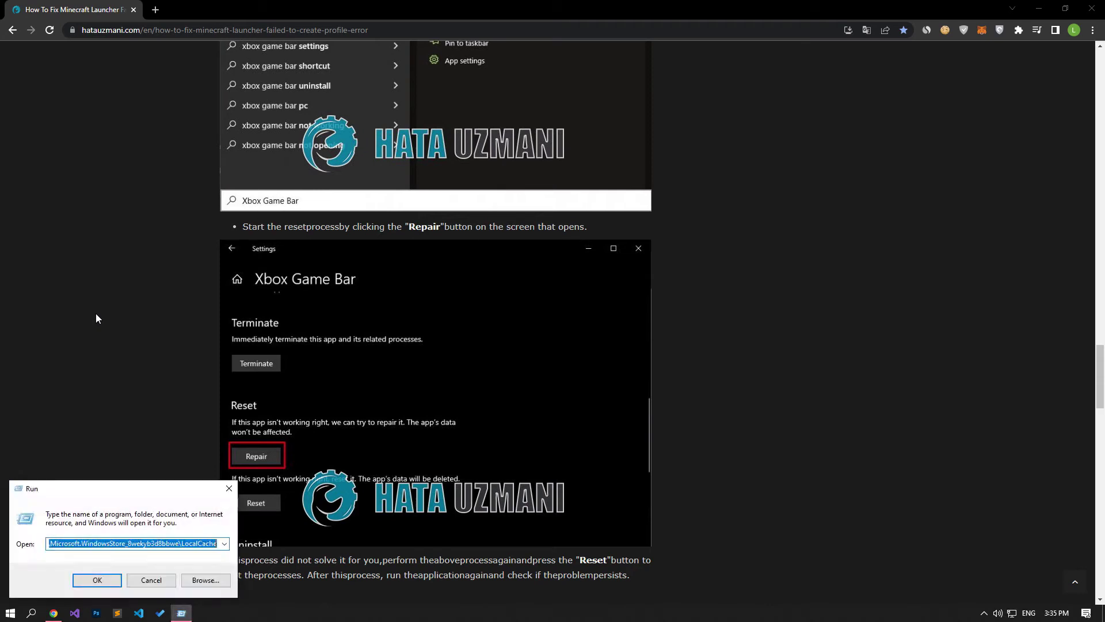
{"action": "left_click", "coordinate": [67, 543]}
{"action": "left_click_drag", "start_coordinate": [119, 543], "coordinate": [25, 543]}
{"action": "left_click", "coordinate": [97, 579]}
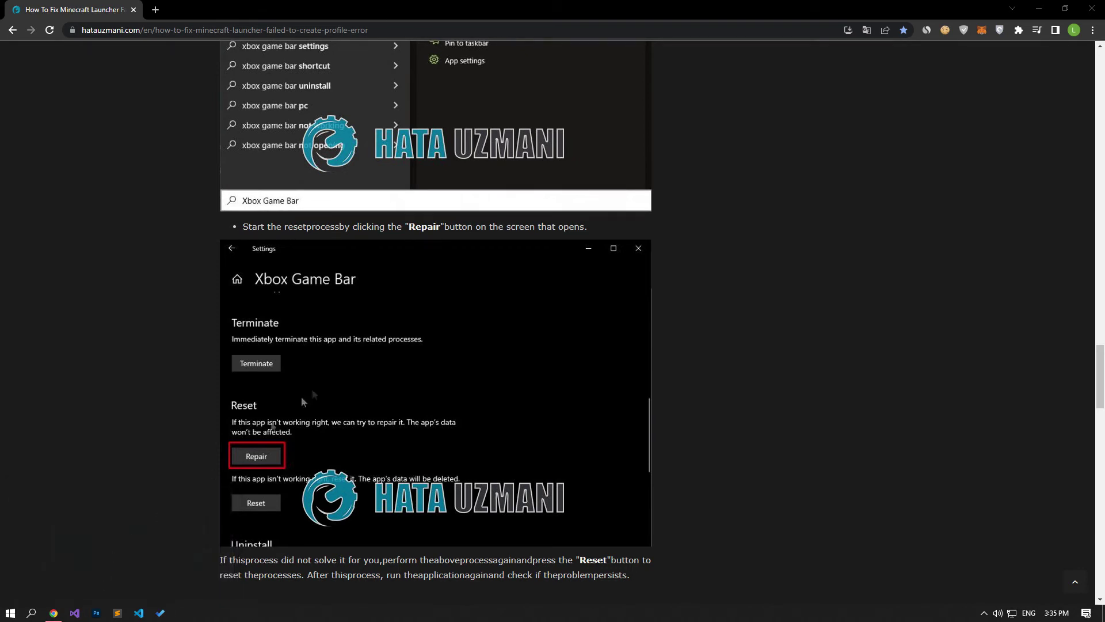
Select both items in LocalCache and delete them, leaving the folder empty.
{"action": "left_click_drag", "start_coordinate": [609, 345], "coordinate": [530, 281]}
{"action": "key", "text": "Delete"}
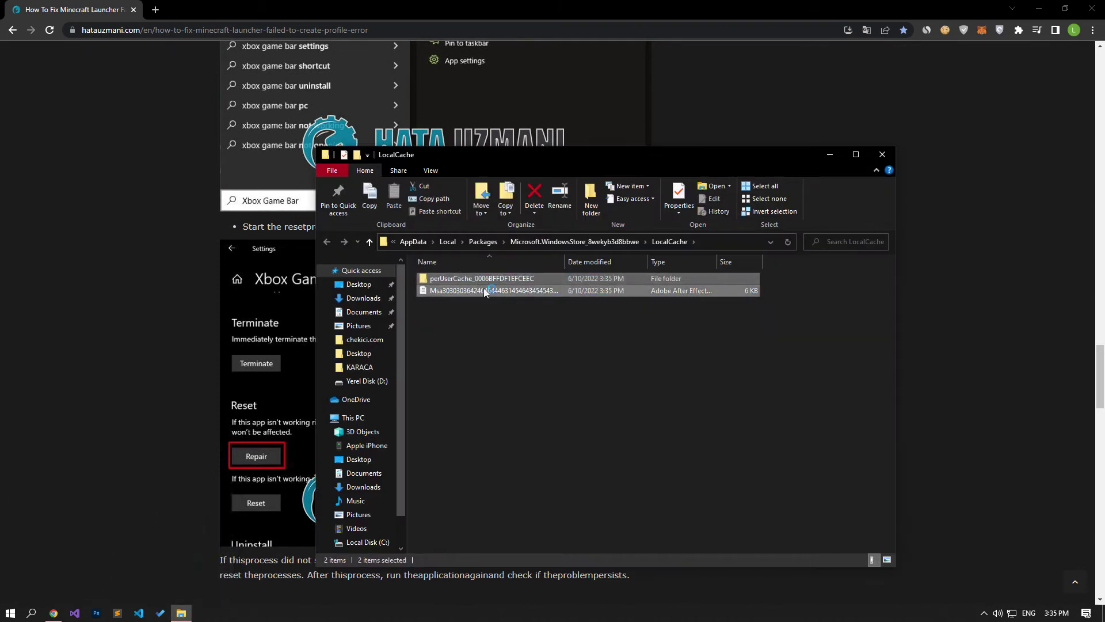
{"action": "right_click", "coordinate": [488, 381]}
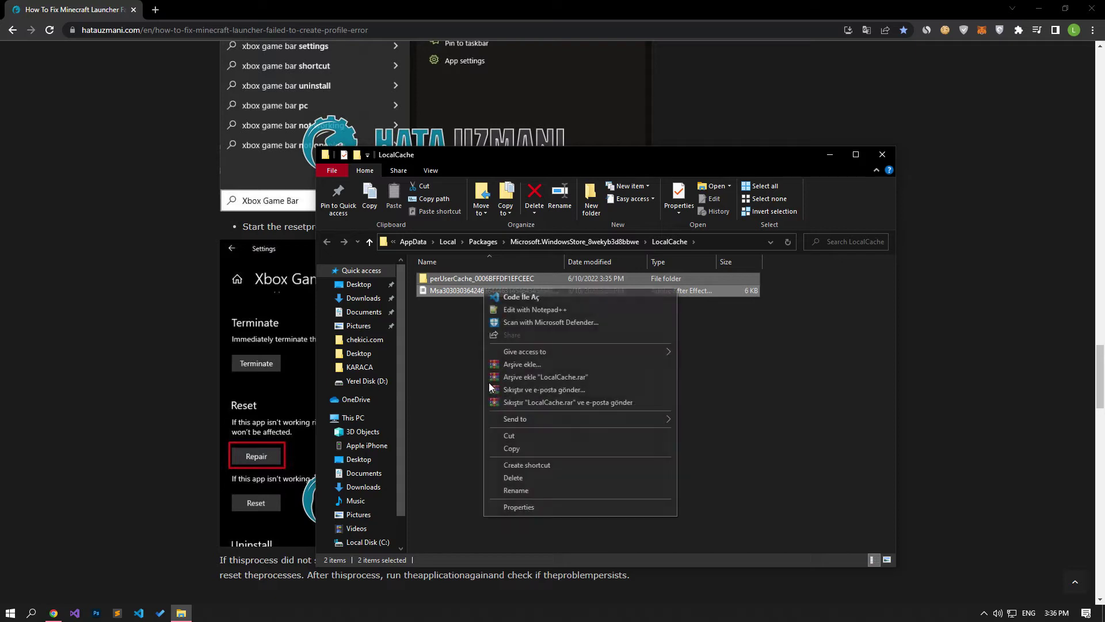
{"action": "left_click", "coordinate": [518, 478]}
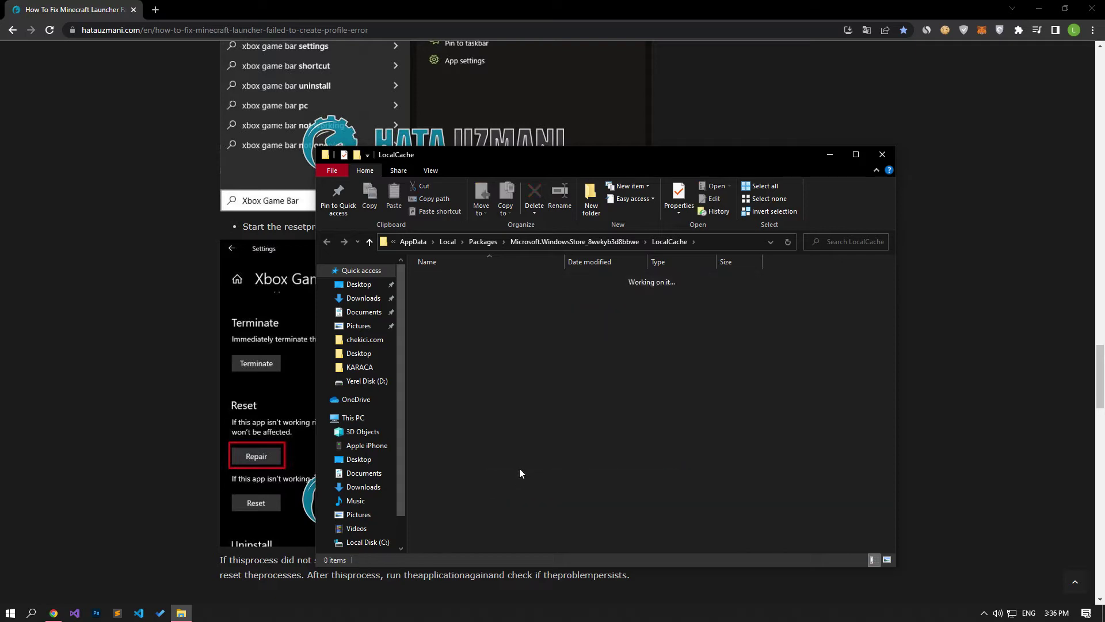